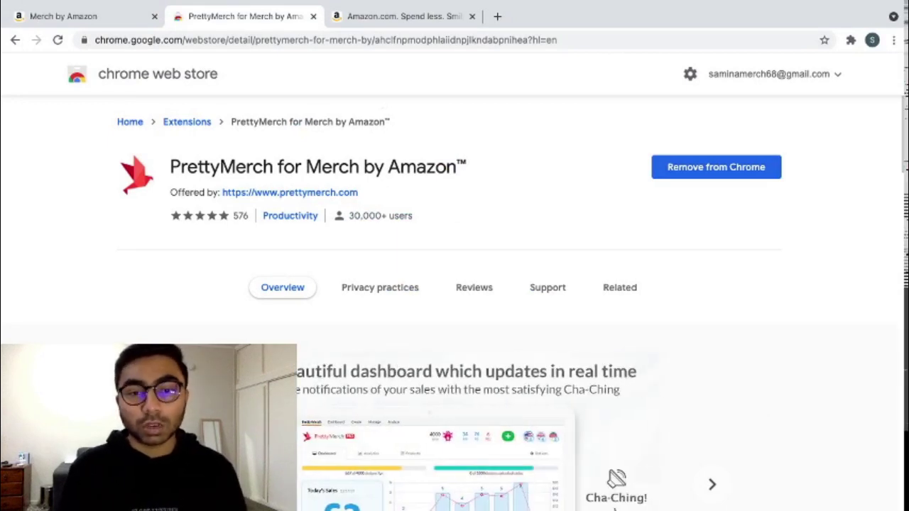
- Scroll down the installed PrettyMerch for Merch by Amazon listing (version 5.70) in the Web Store
scroll(455, 298, "down", 2)
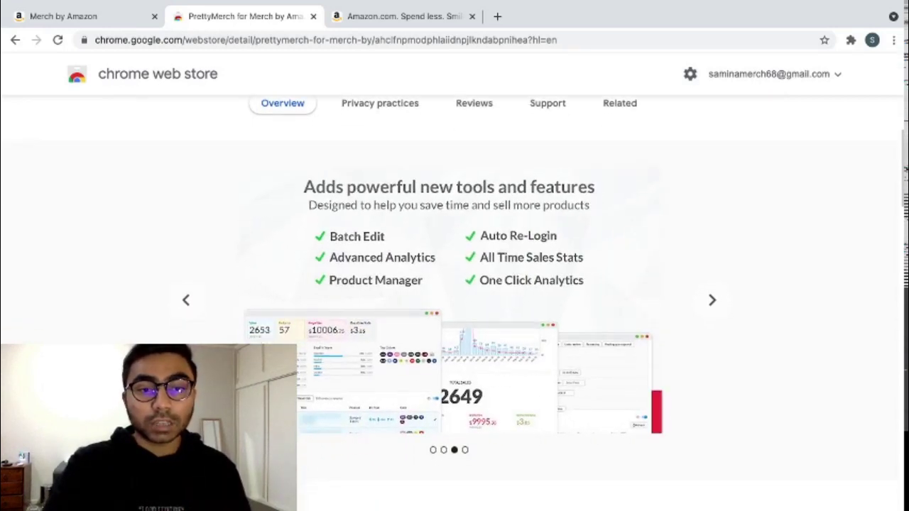
scroll(455, 284, "down", 3)
scroll(454, 298, "down", 1)
scroll(455, 298, "down", 1)
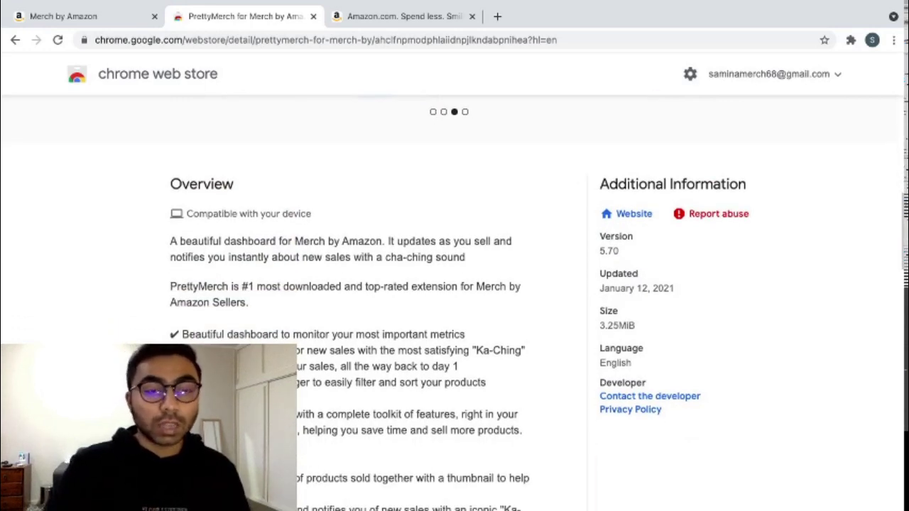
- Go to the Merch by Amazon tab and reload the PrettyMerch dashboard to refresh sales
left_click(83, 26)
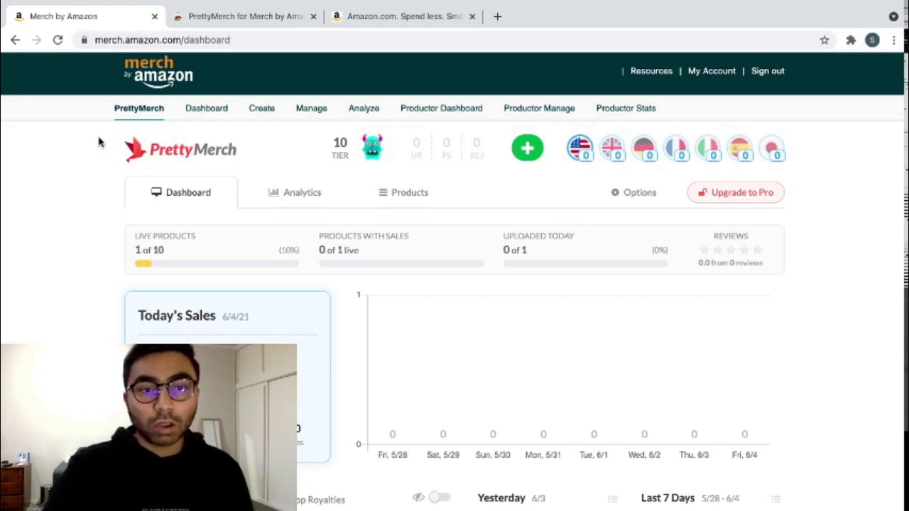
scroll(99, 142, "up", 1)
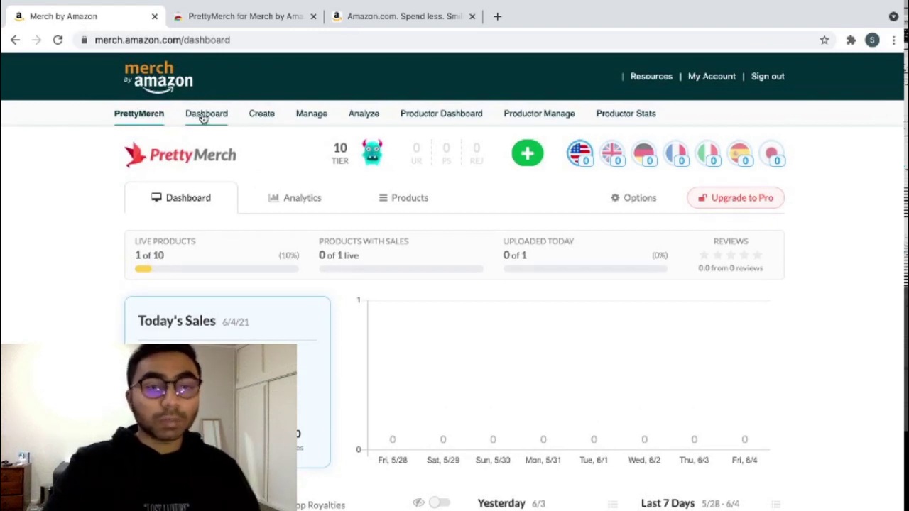
left_click(144, 117)
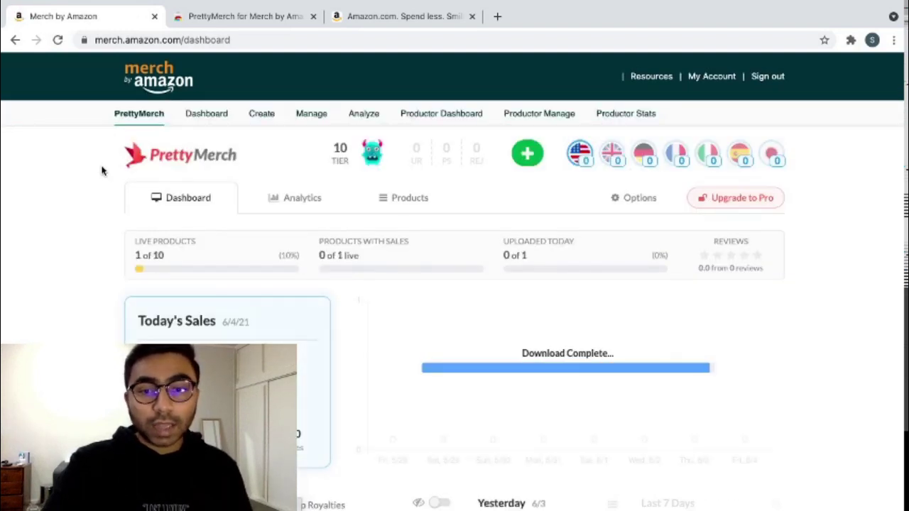
scroll(101, 170, "down", 1)
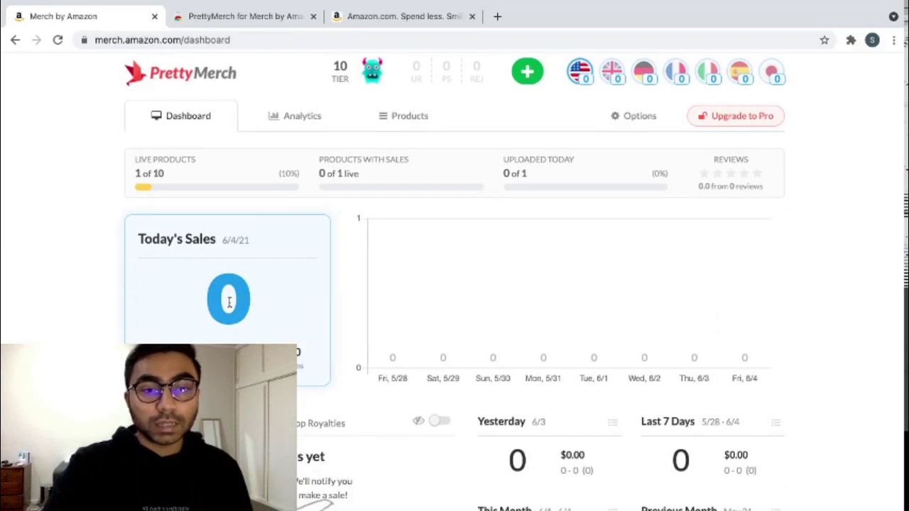
scroll(228, 304, "down", 1)
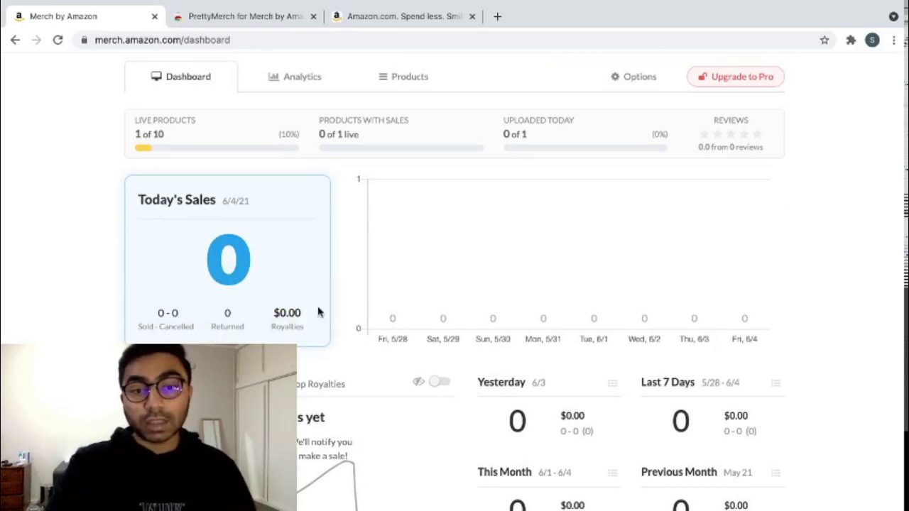
- Review the refreshed sales panels: 1 of 10 live products, no sales, all stats zero
scroll(287, 316, "up", 2)
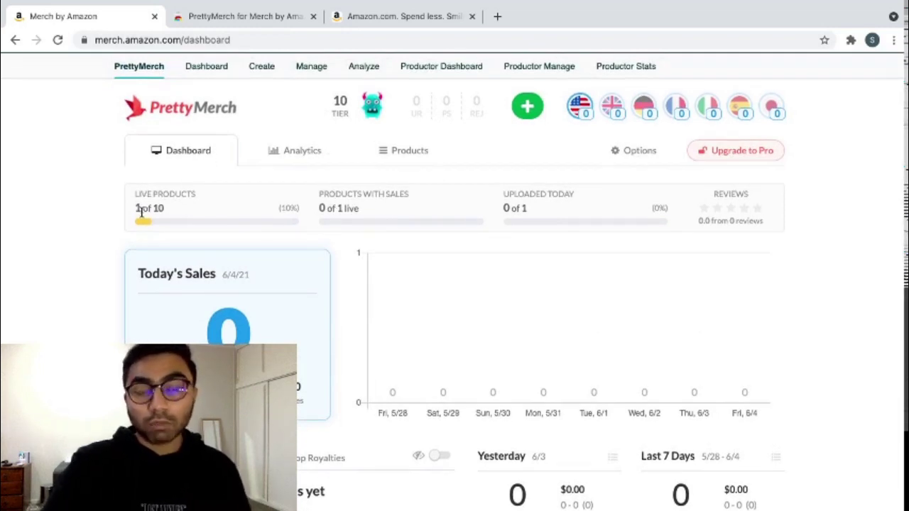
scroll(142, 213, "up", 1)
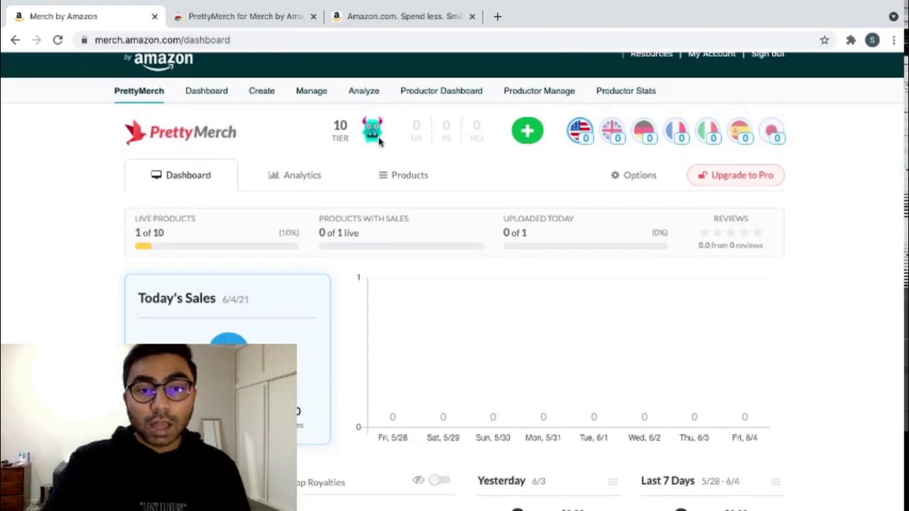
mouse_move(373, 137)
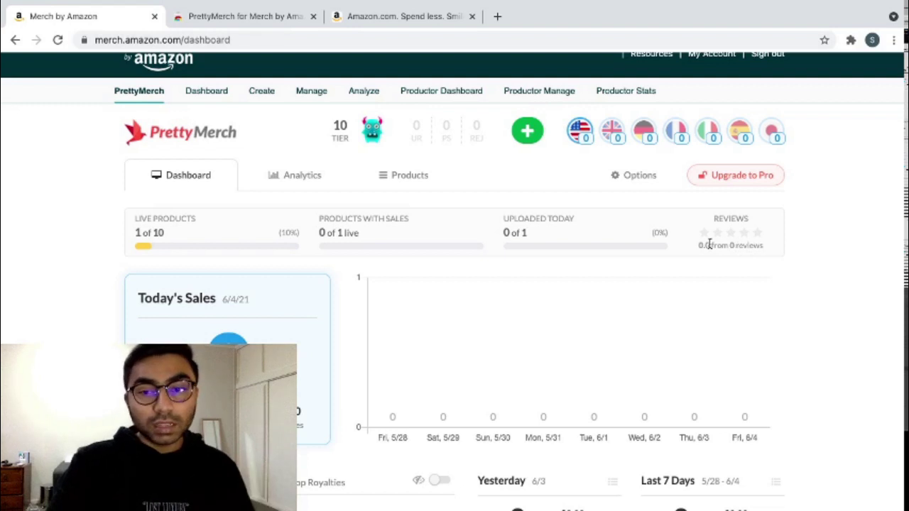
scroll(708, 244, "down", 1)
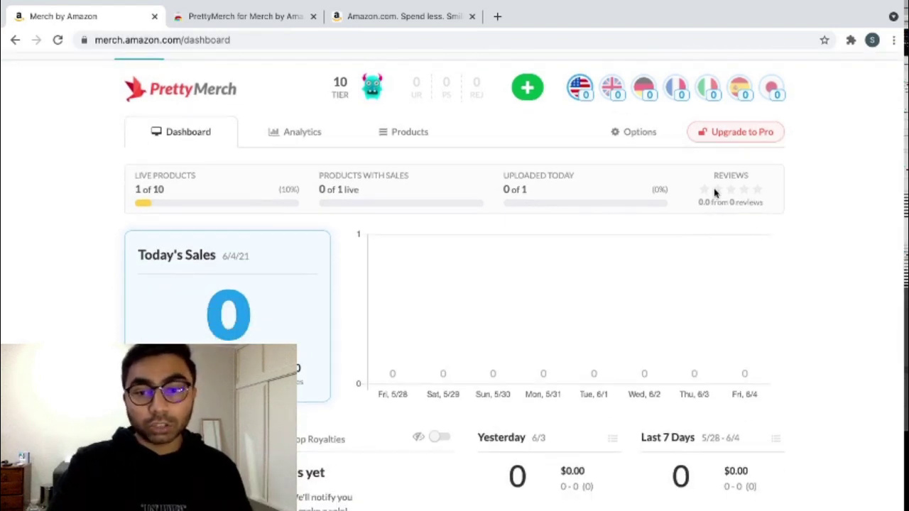
scroll(774, 256, "down", 3)
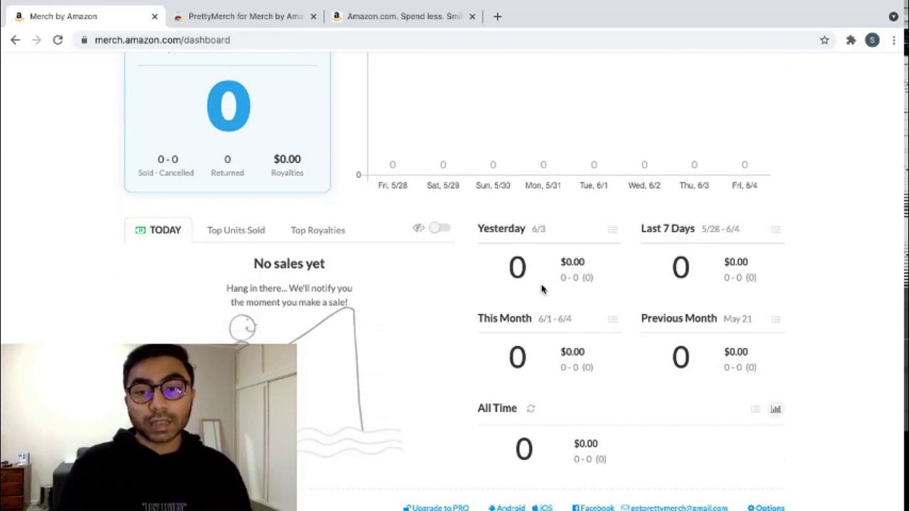
scroll(541, 288, "down", 1)
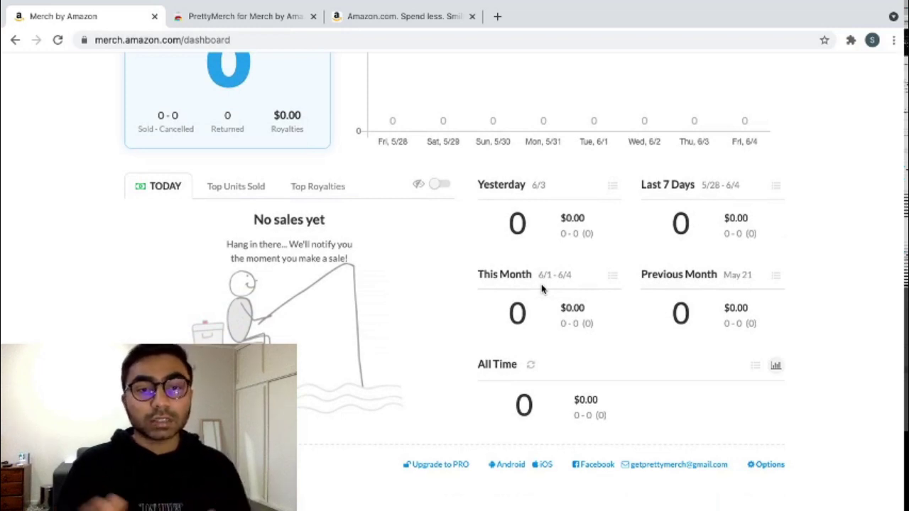
scroll(542, 289, "up", 5)
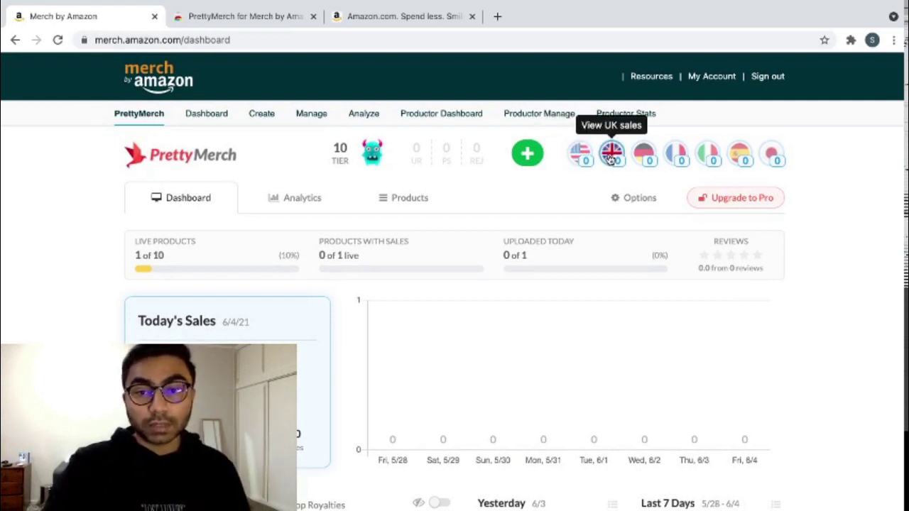
- Switch the sales view from the UK to the German marketplace, shown in euros
left_click(611, 158)
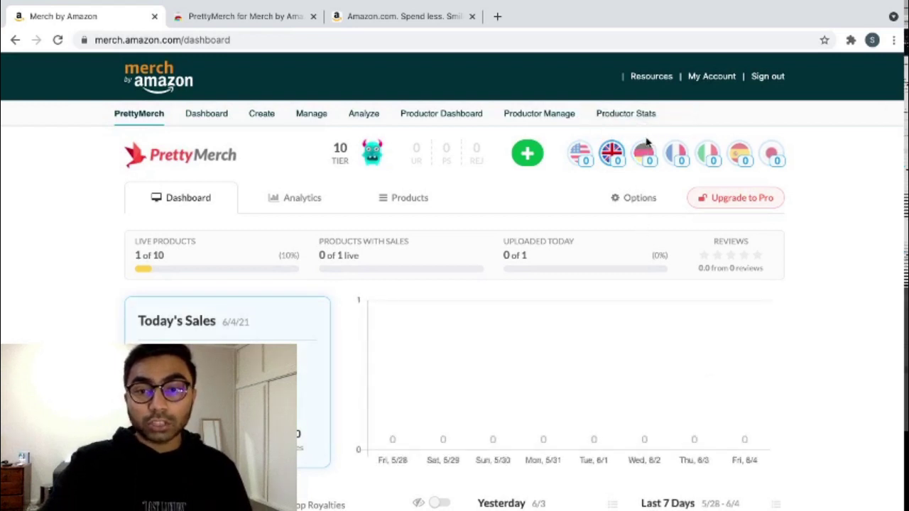
left_click(643, 151)
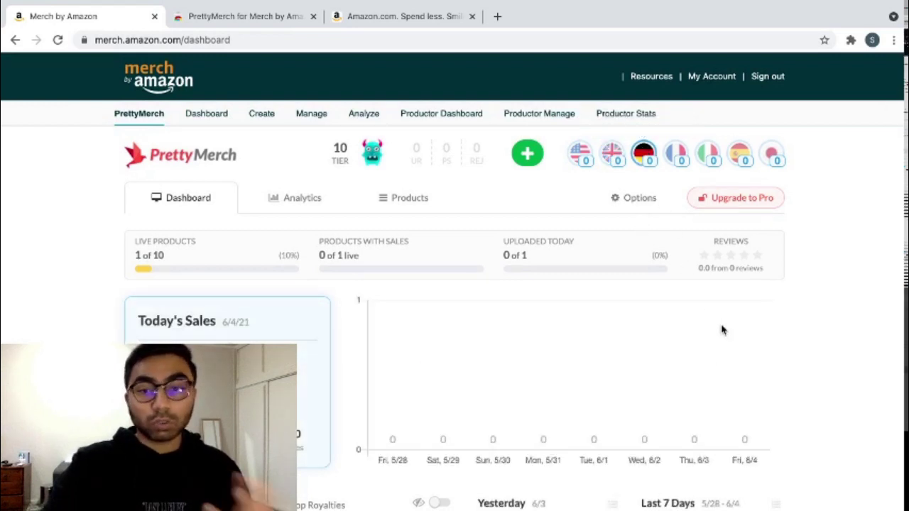
scroll(722, 329, "down", 2)
scroll(723, 329, "down", 1)
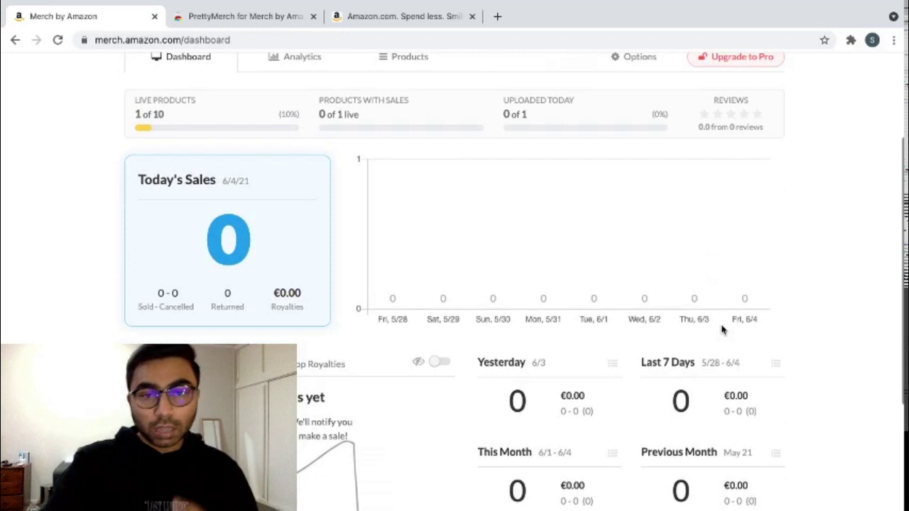
scroll(722, 330, "up", 2)
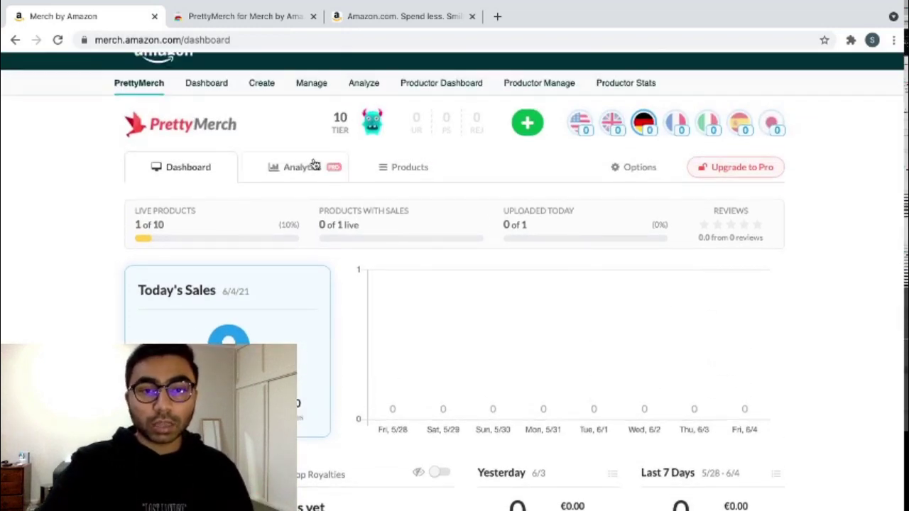
- Bring up the Analyze Sales form set to Today, 06/04/2021, United States
left_click(306, 168)
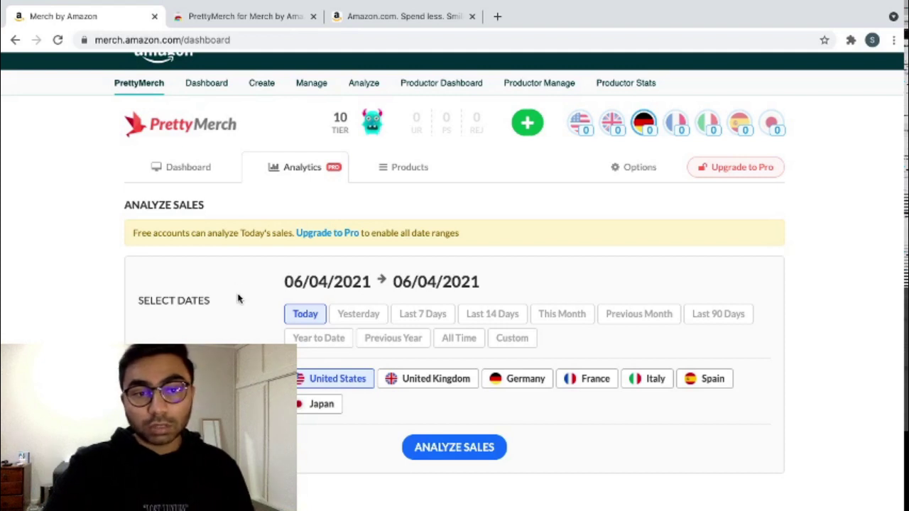
scroll(216, 301, "down", 1)
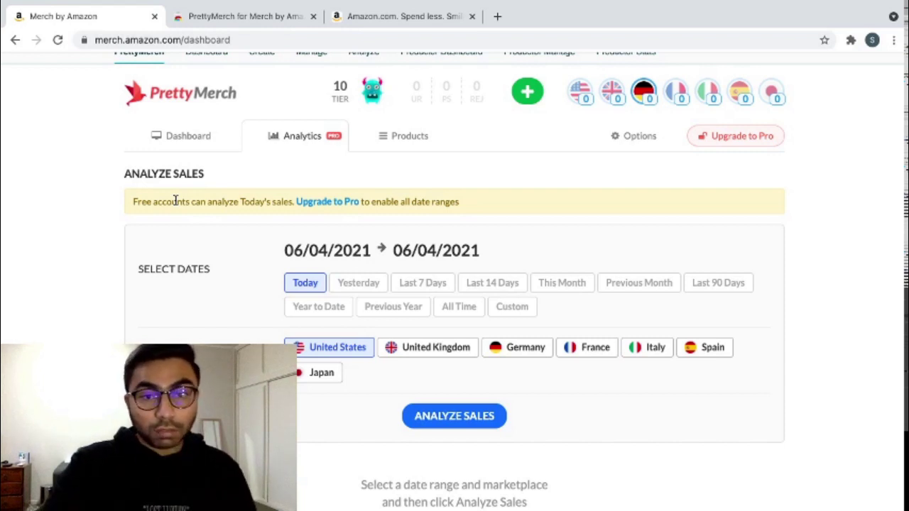
scroll(176, 201, "down", 1)
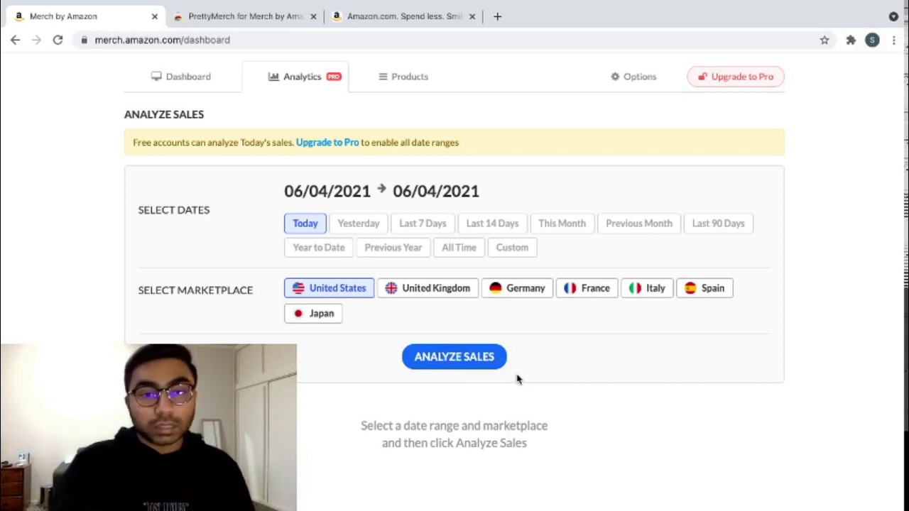
left_click(399, 81)
scroll(380, 305, "down", 3)
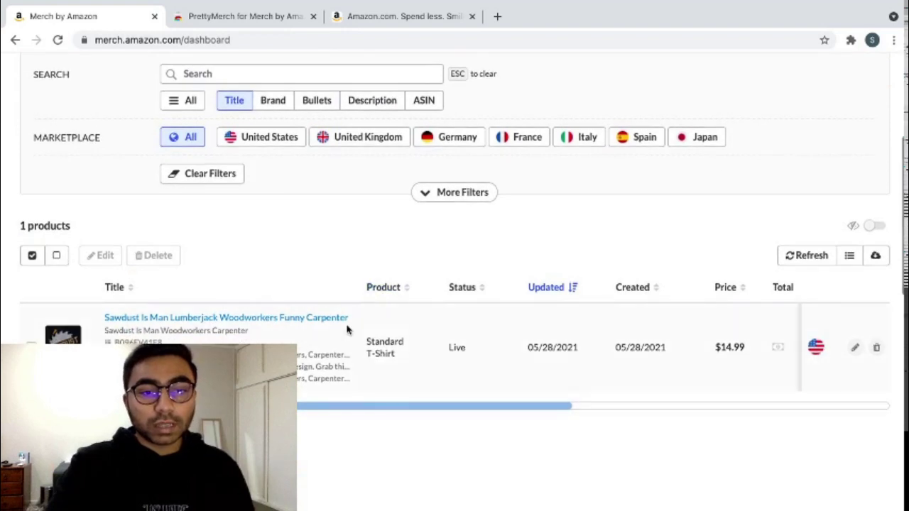
scroll(331, 348, "down", 3)
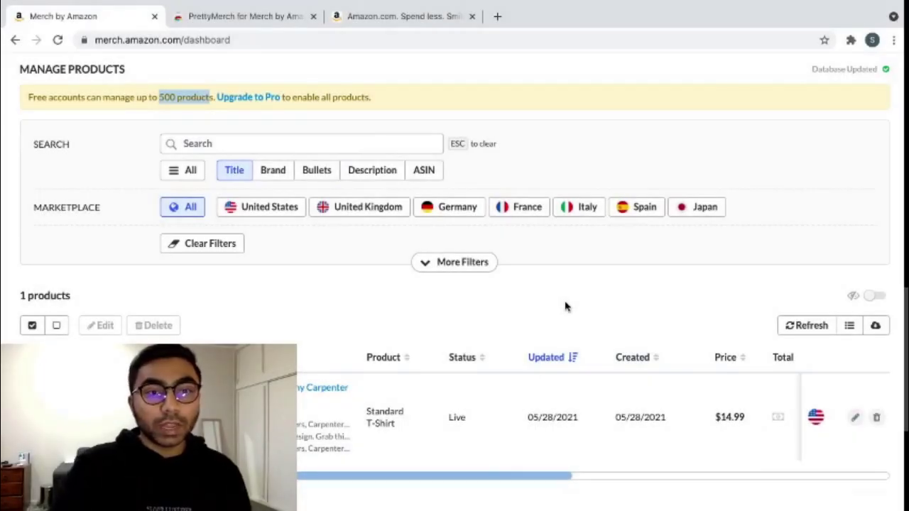
left_click(145, 160)
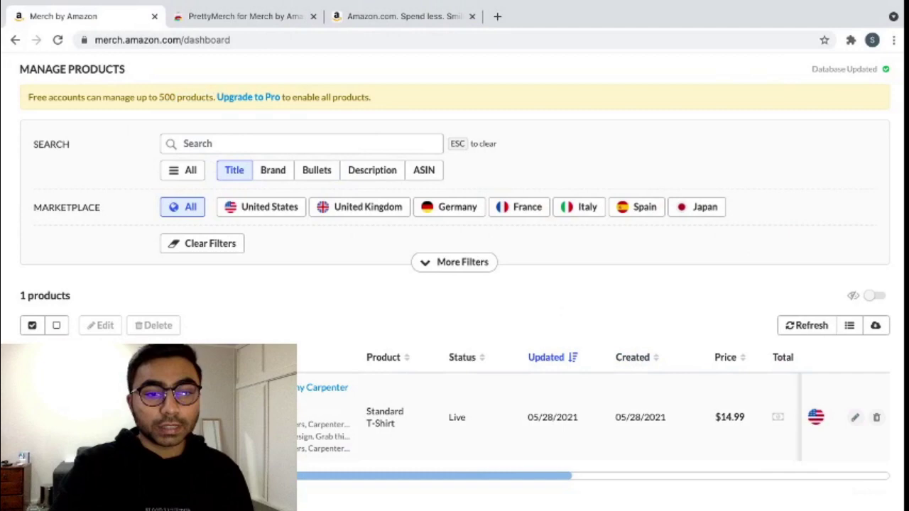
scroll(199, 341, "down", 1)
scroll(199, 341, "up", 2)
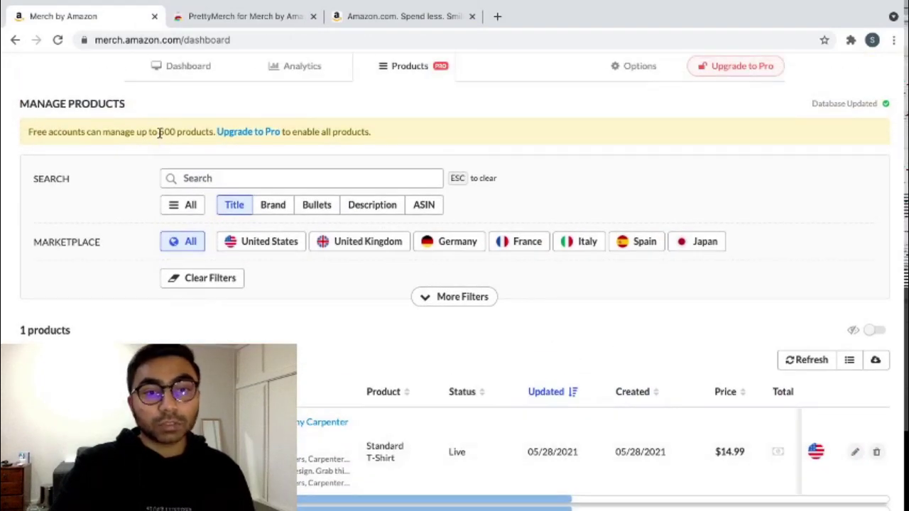
left_click_drag(159, 134, 207, 133)
left_click(204, 133)
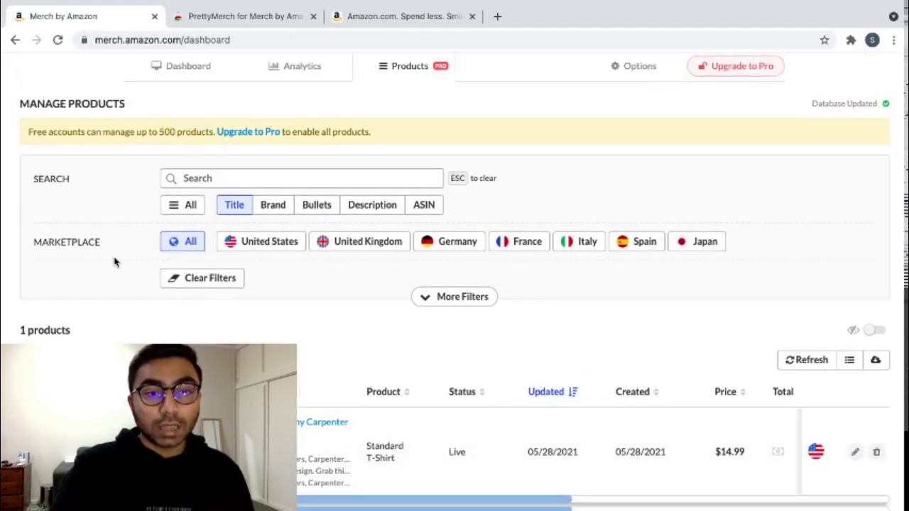
scroll(114, 263, "down", 1)
scroll(113, 262, "up", 1)
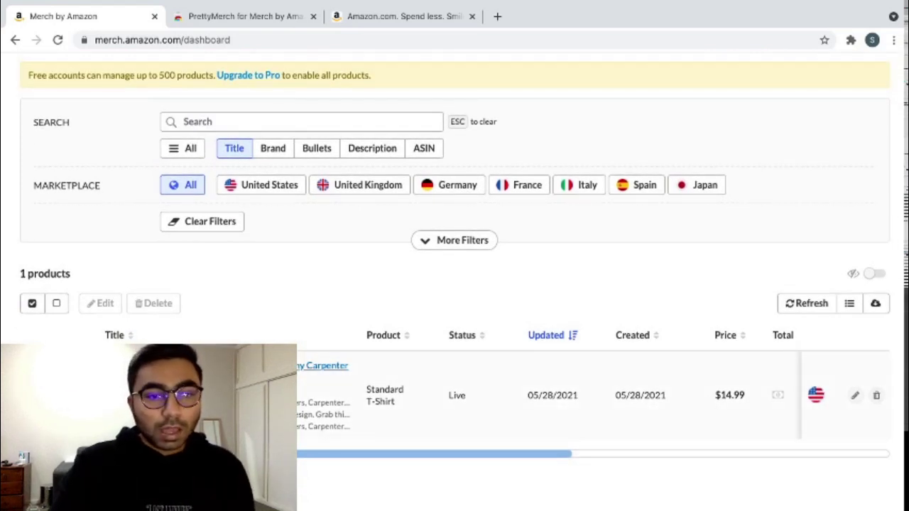
scroll(327, 366, "down", 1)
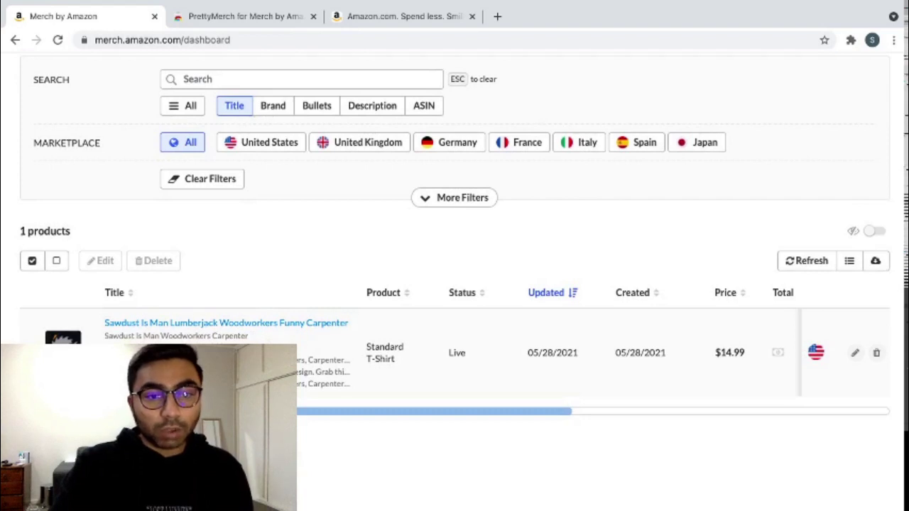
scroll(442, 351, "right", 2)
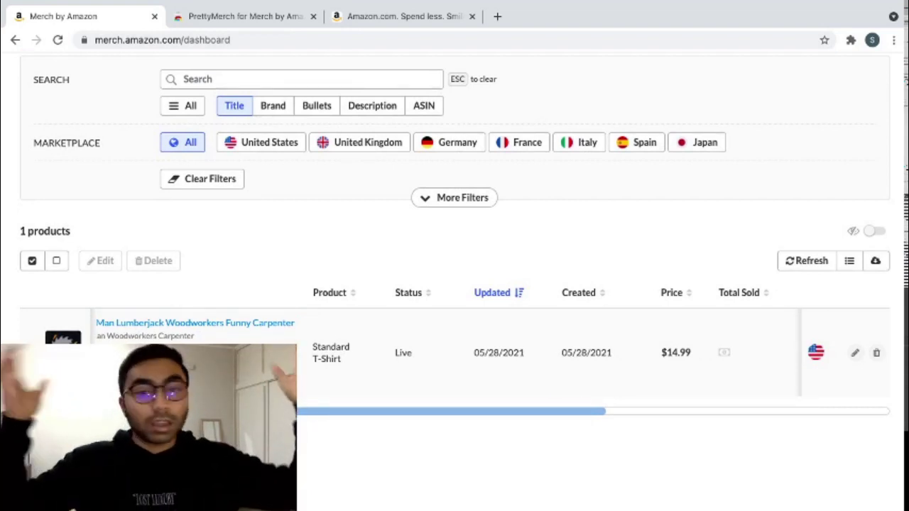
scroll(539, 341, "right", 3)
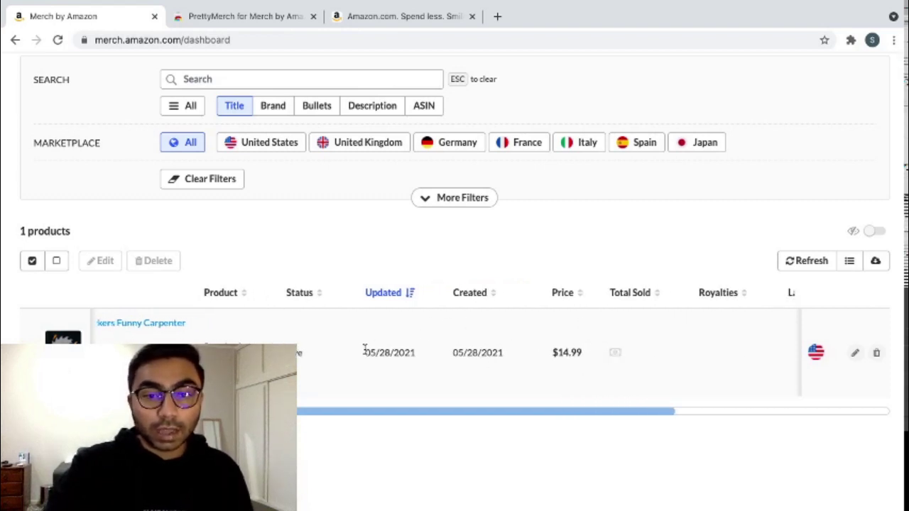
scroll(364, 350, "right", 5)
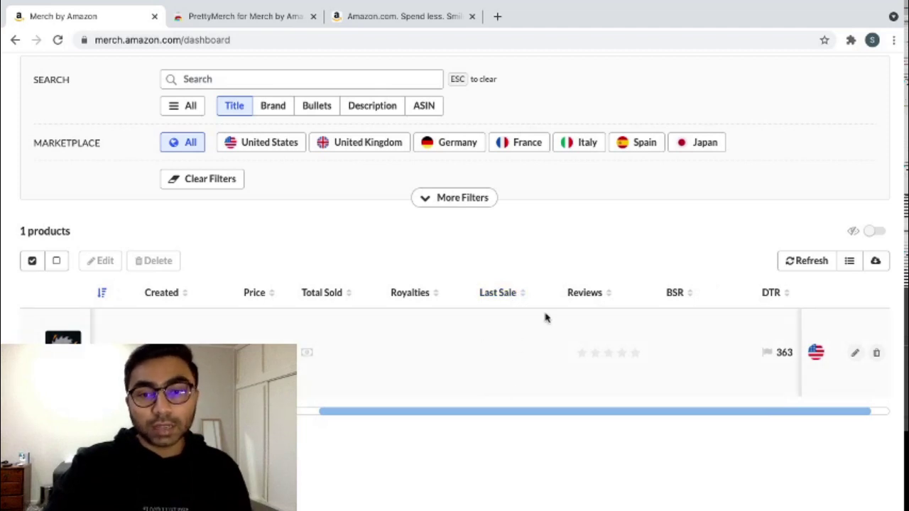
scroll(611, 349, "right", 1)
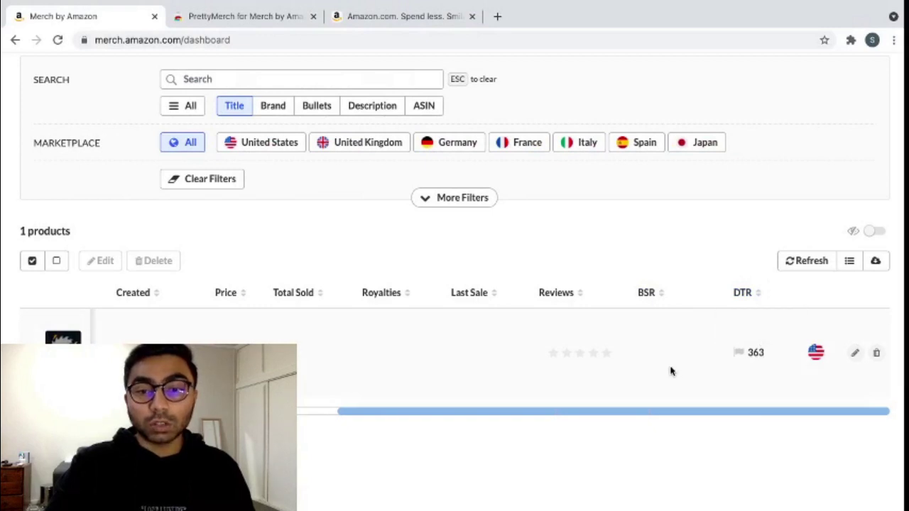
scroll(670, 369, "left", 5)
scroll(670, 355, "down", 1)
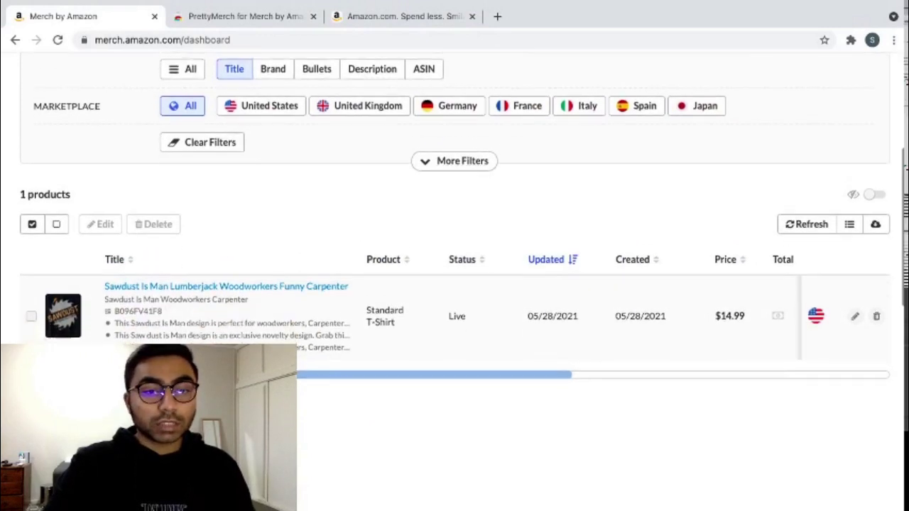
scroll(670, 355, "down", 2)
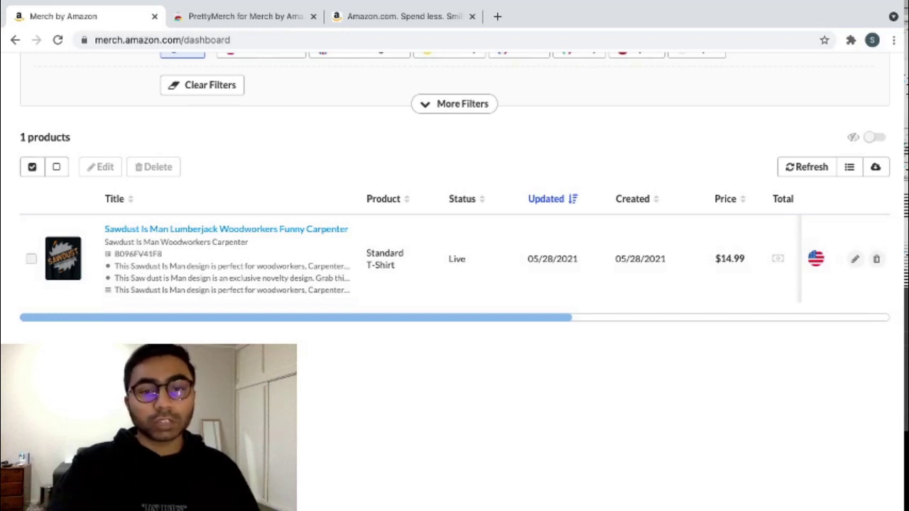
scroll(454, 284, "up", 5)
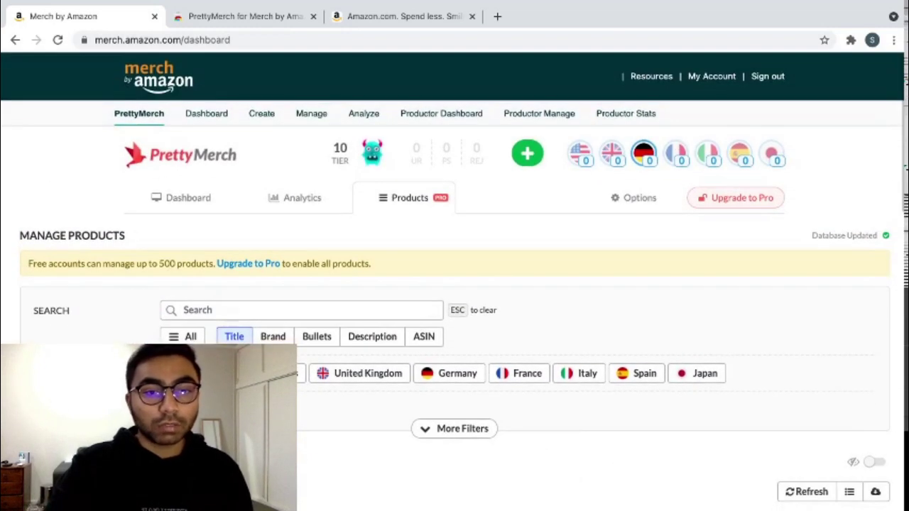
- Bring up the Productor Dashboard v6.91.5 showing Tier 10, one design, zero sales
left_click(201, 200)
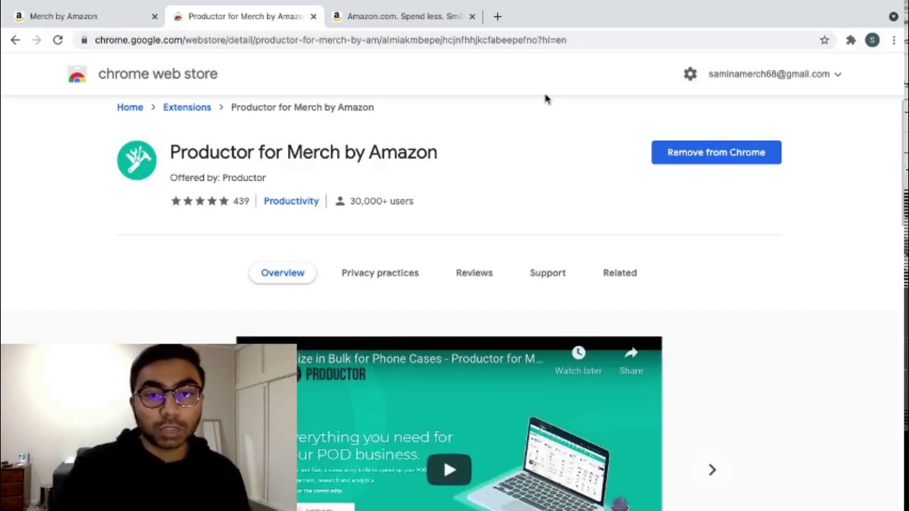
left_click(62, 16)
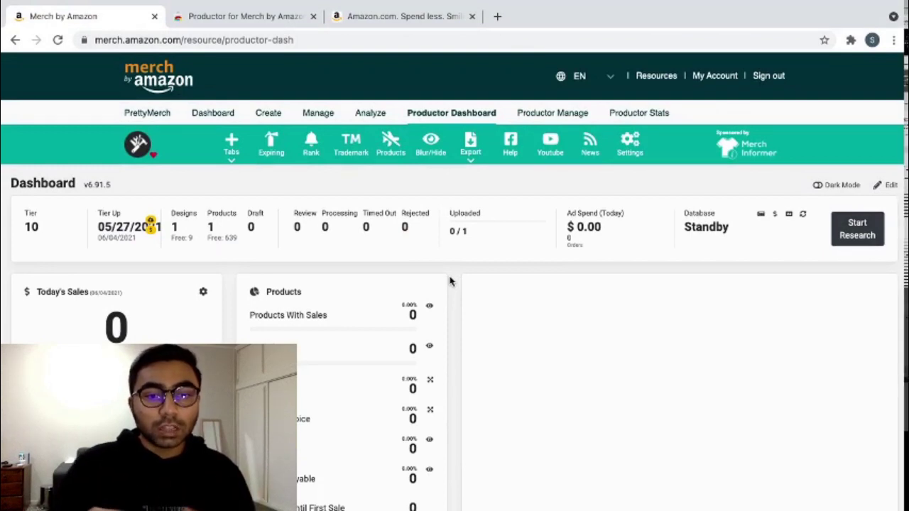
scroll(449, 282, "down", 2)
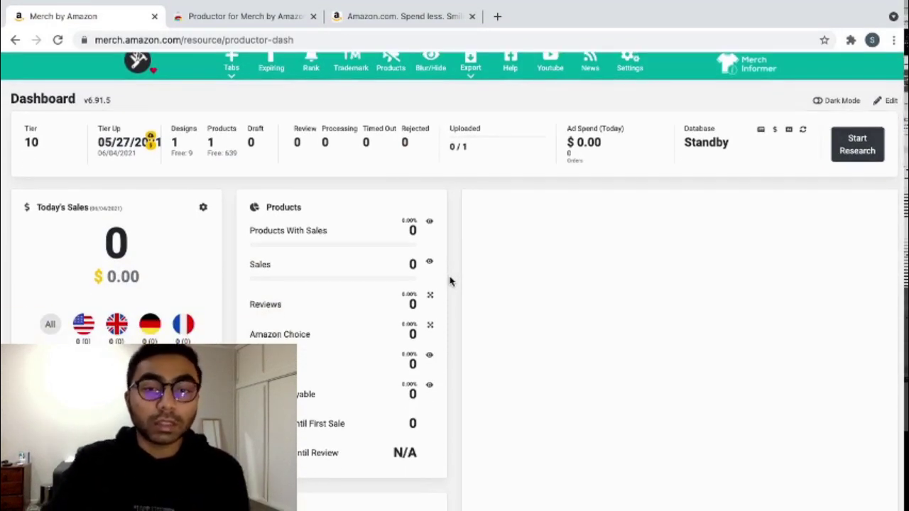
scroll(449, 281, "down", 3)
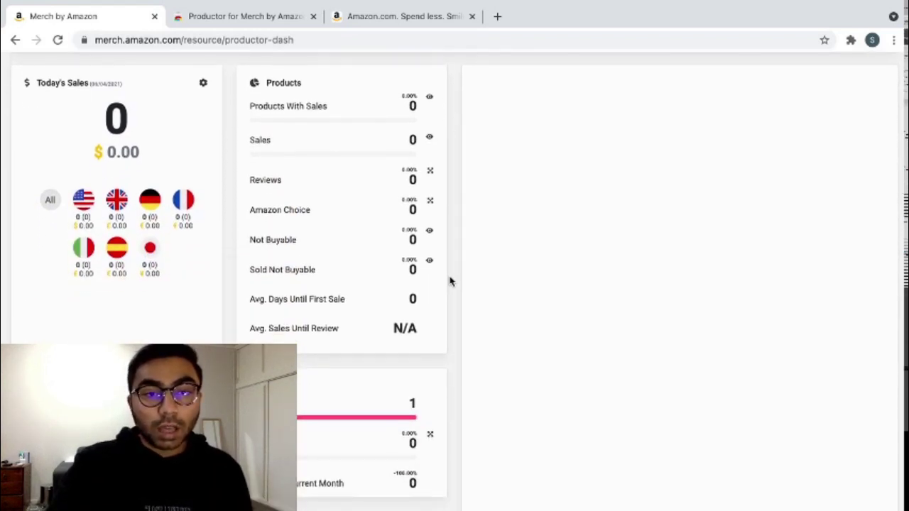
scroll(449, 282, "up", 1)
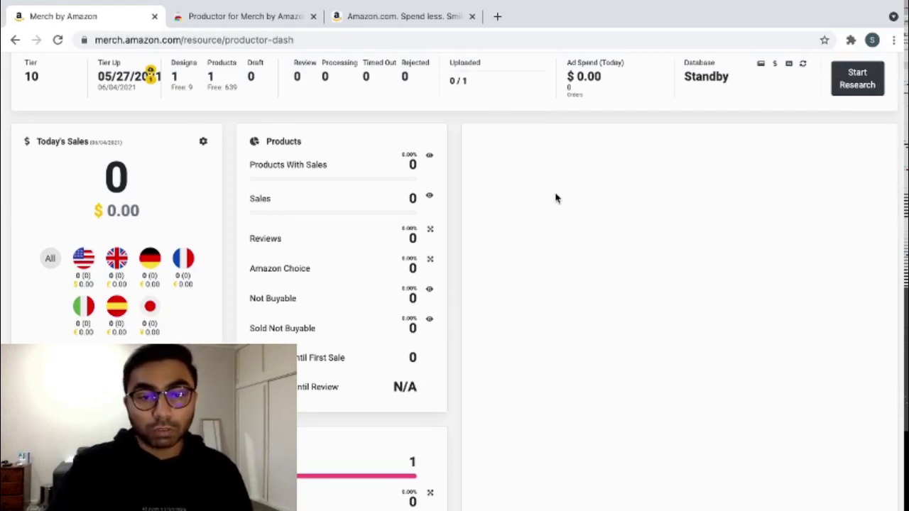
scroll(449, 232, "down", 7)
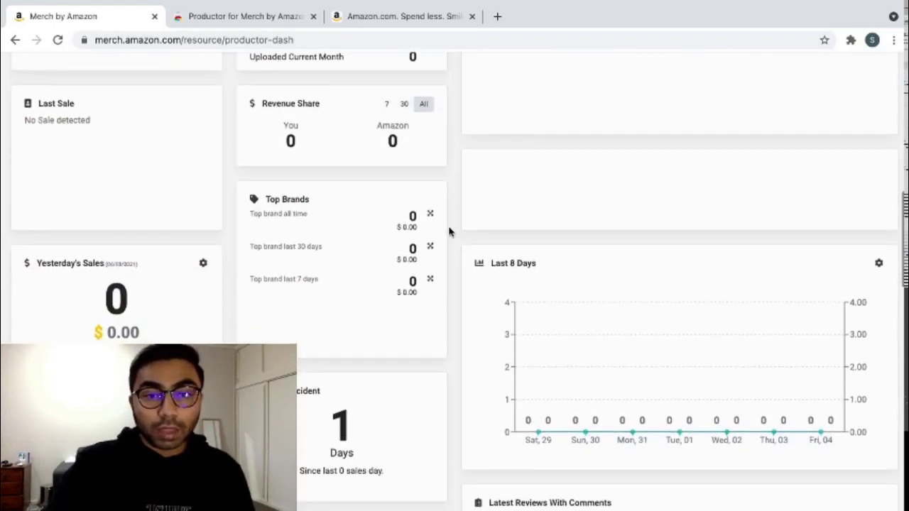
scroll(449, 231, "down", 7)
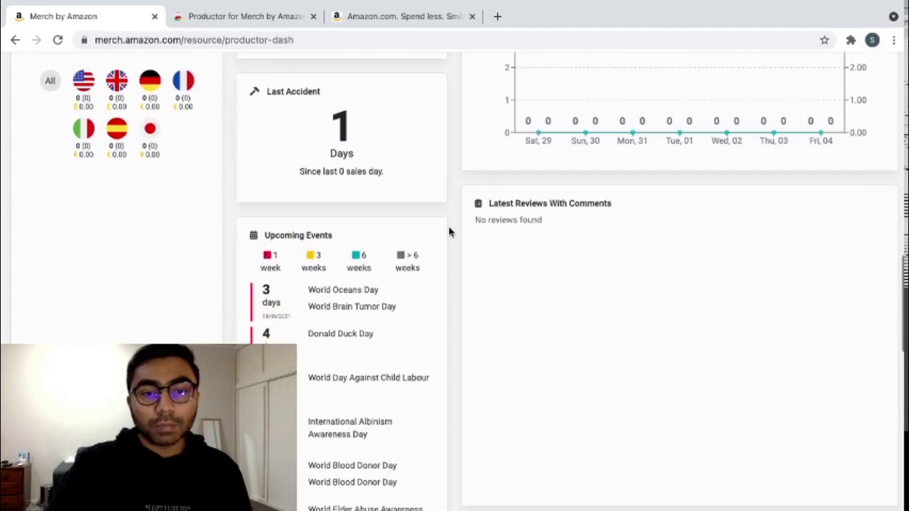
scroll(449, 232, "down", 2)
scroll(448, 231, "up", 5)
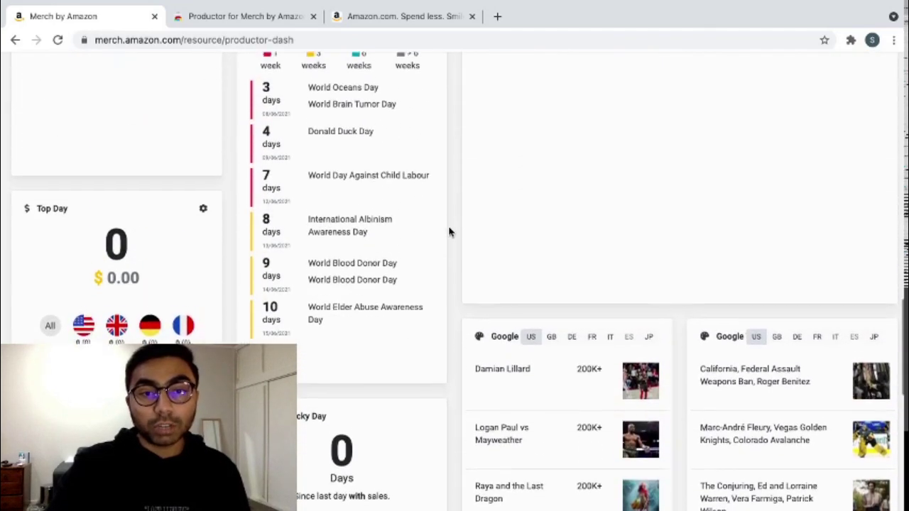
scroll(449, 232, "up", 1)
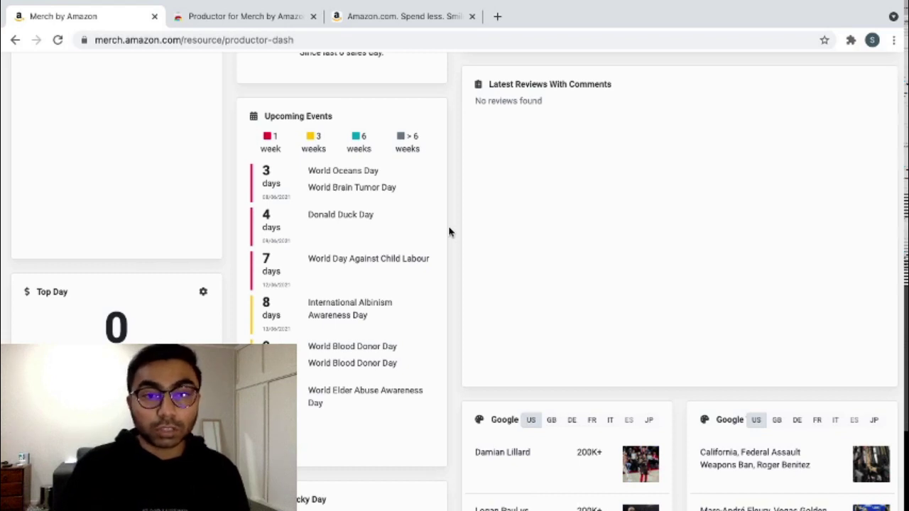
scroll(449, 232, "up", 1)
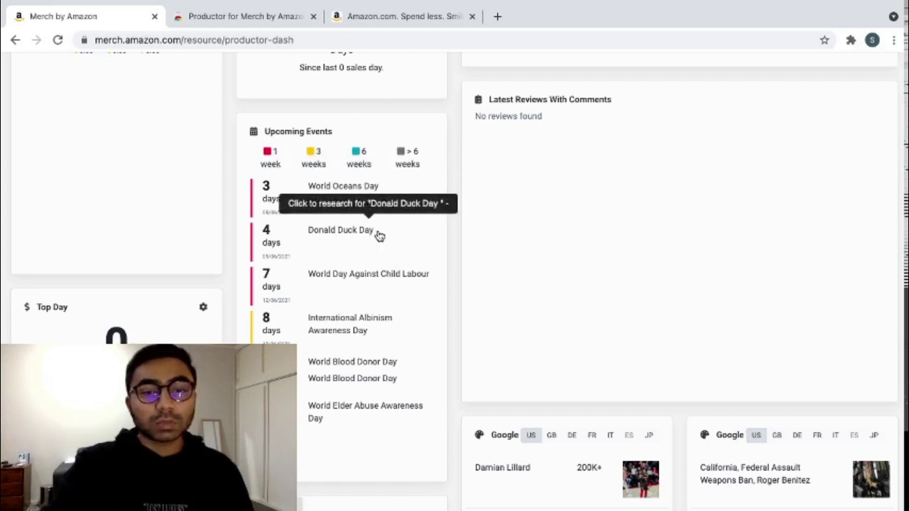
scroll(379, 236, "down", 4)
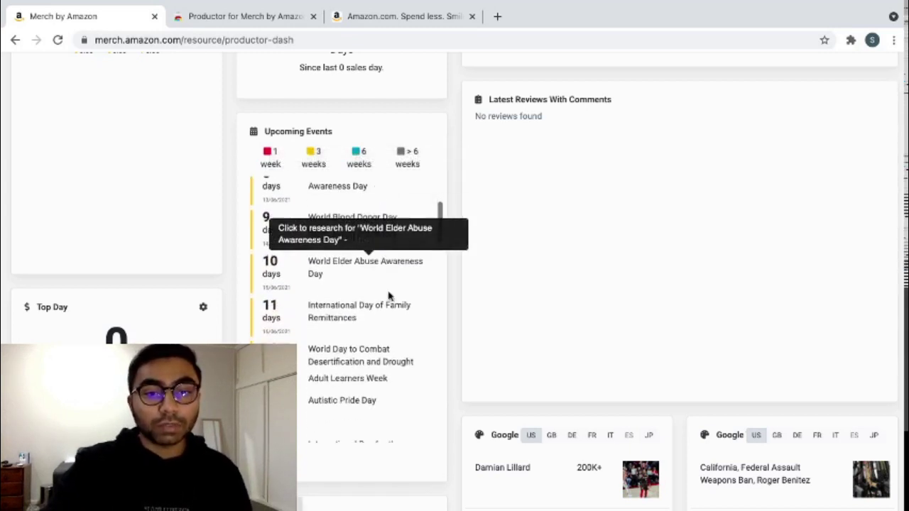
scroll(389, 295, "down", 1)
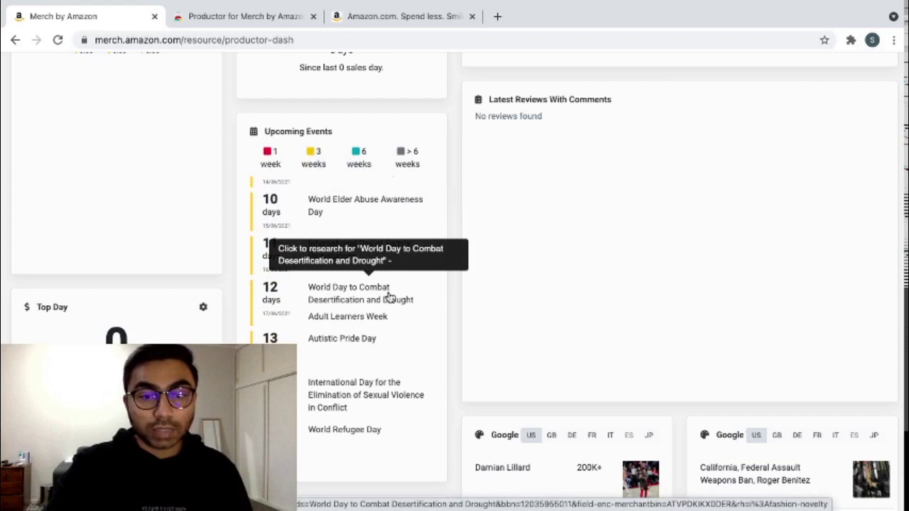
scroll(388, 297, "down", 3)
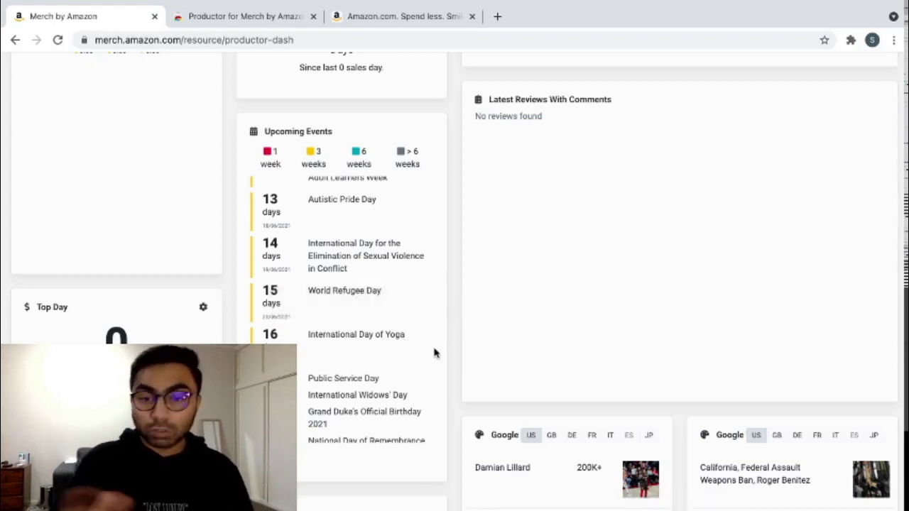
scroll(434, 349, "down", 1)
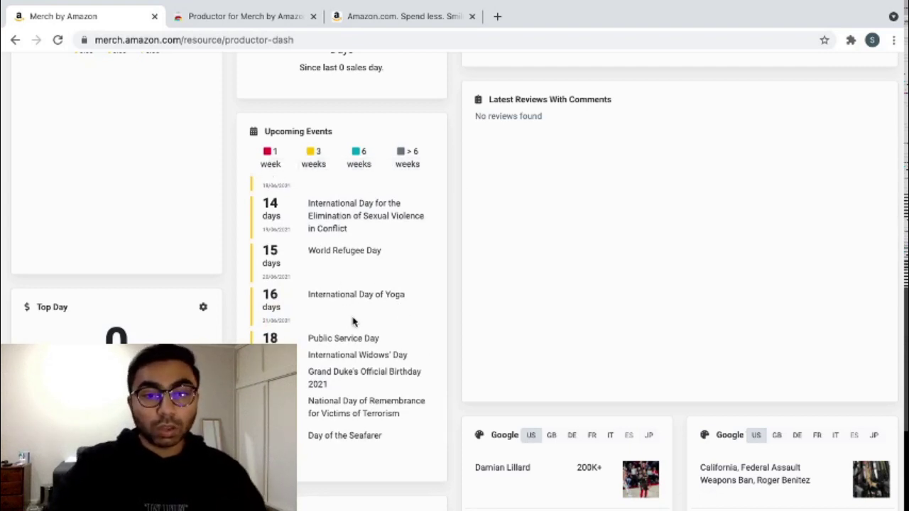
scroll(353, 319, "down", 3)
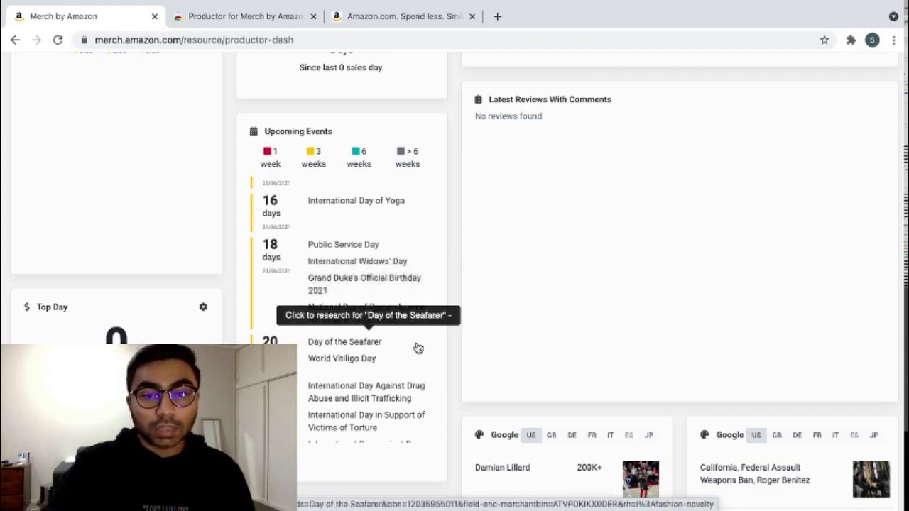
scroll(416, 348, "down", 1)
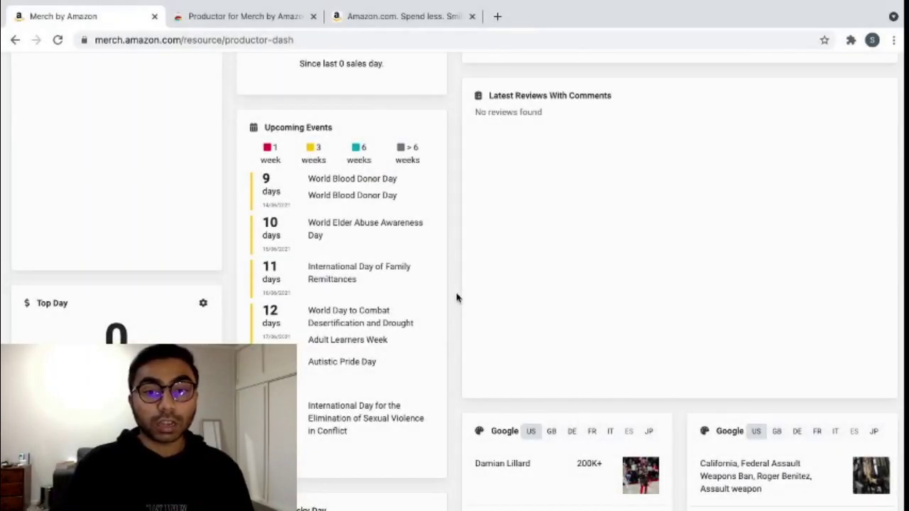
scroll(456, 298, "down", 9)
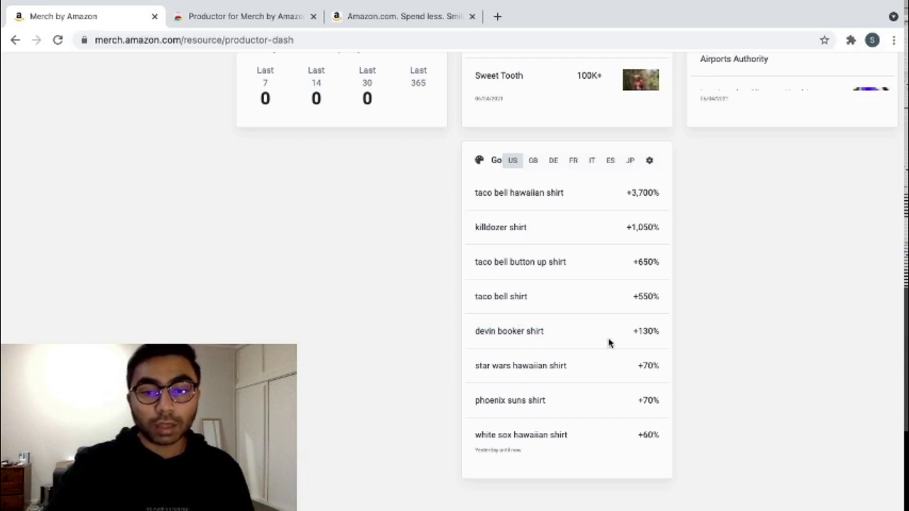
- Switch the Google shirt trends to GB, led by 'james daisy t shirt' at +4,550%
left_click(533, 162)
left_click(533, 163)
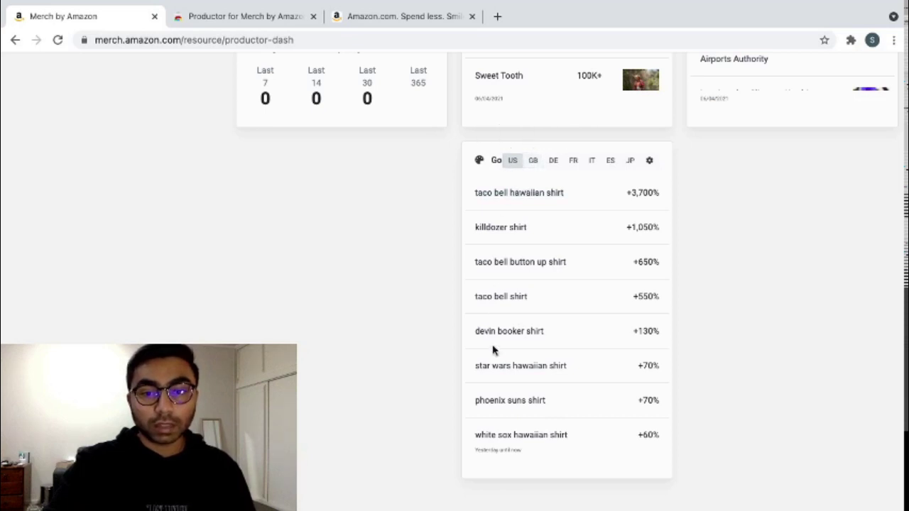
scroll(525, 278, "down", 1)
scroll(529, 269, "up", 1)
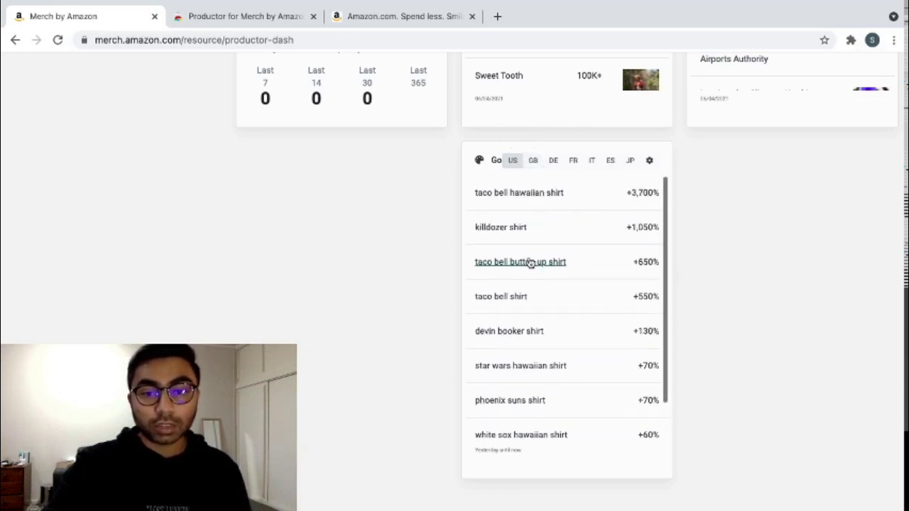
left_click(534, 161)
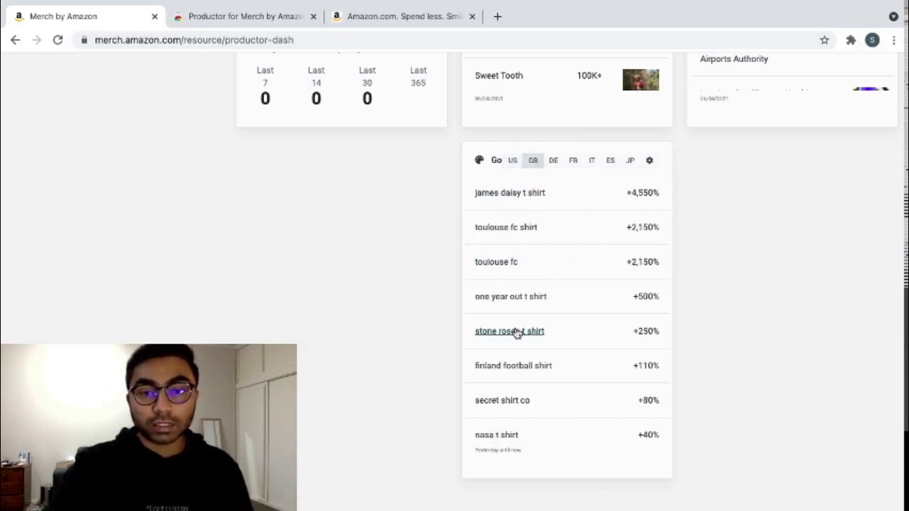
scroll(507, 420, "down", 1)
scroll(497, 421, "up", 1)
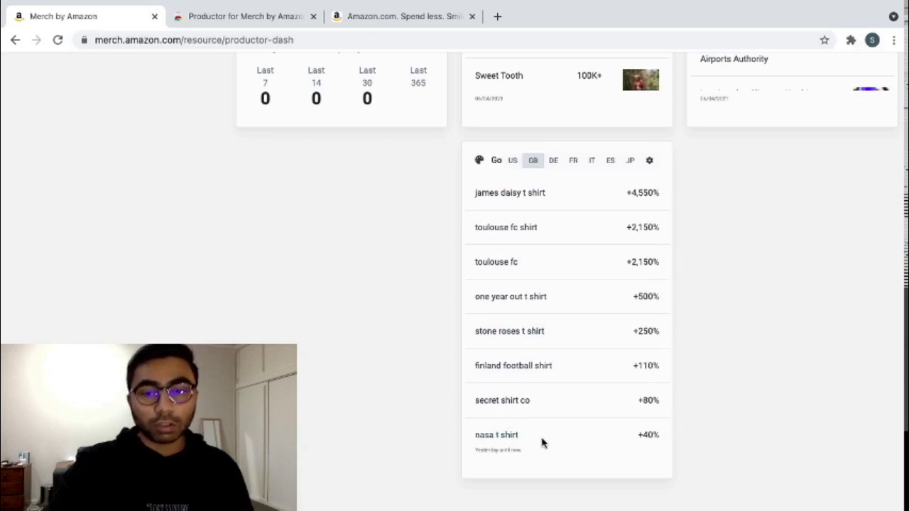
scroll(568, 412, "up", 3)
scroll(568, 411, "down", 3)
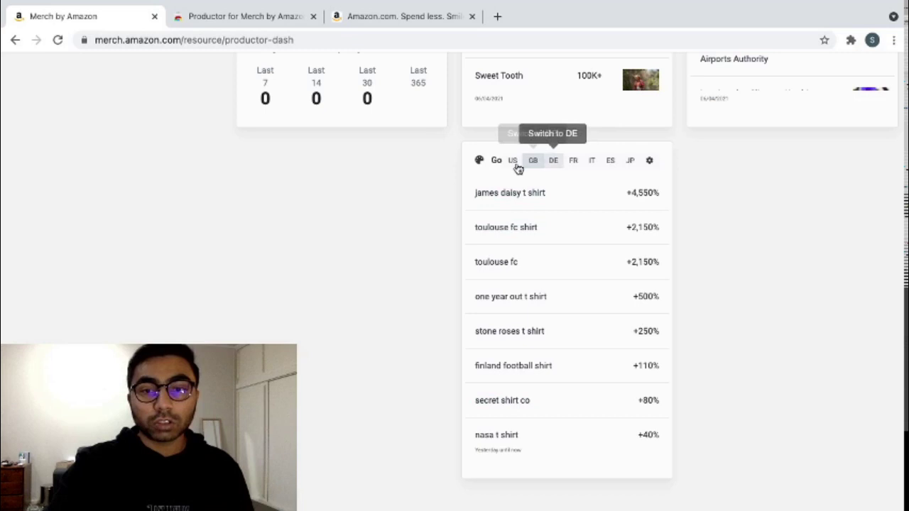
- Re-enter the trends keyword 'shirt' and show its trending keywords for the US marketplace
left_click(650, 162)
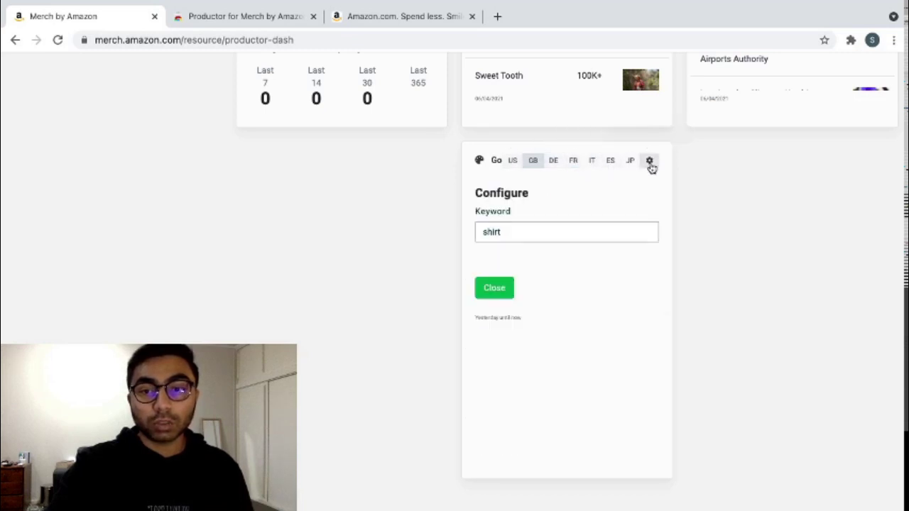
left_click(509, 232)
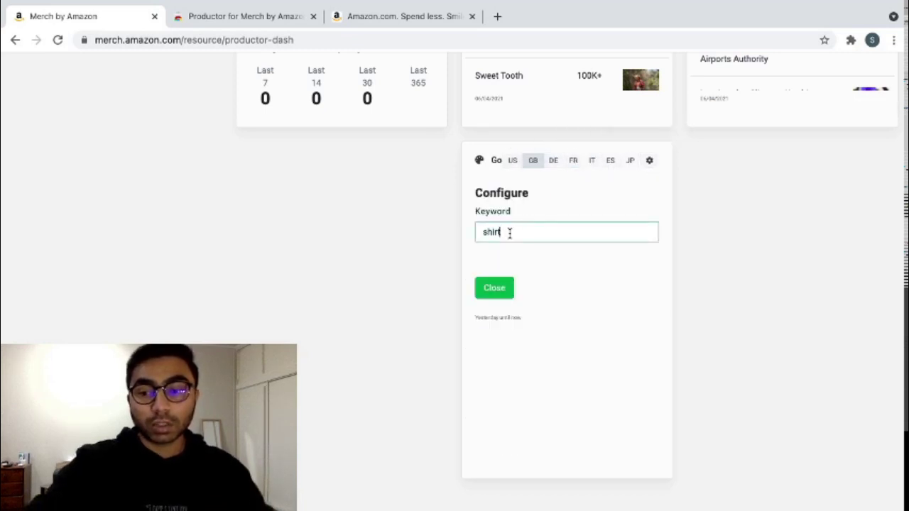
key("BackSpace")
key("BackSpace")
type("t")
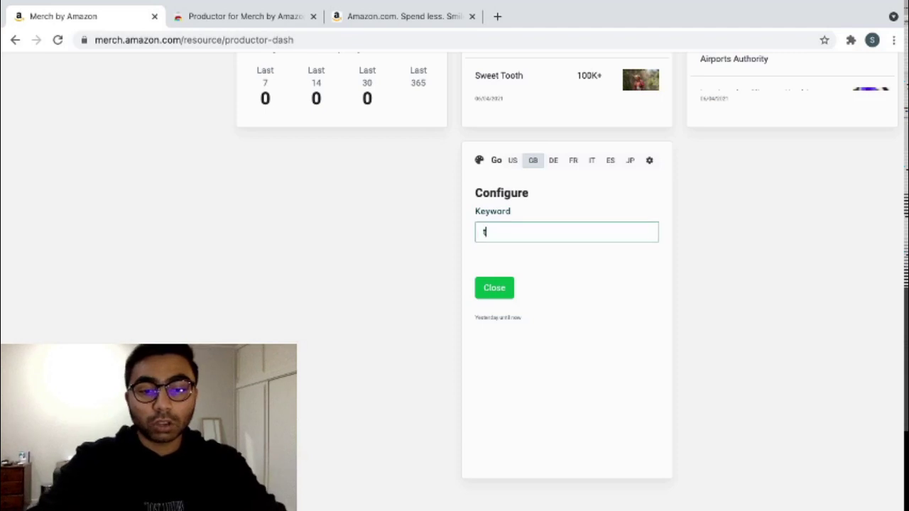
key("Return")
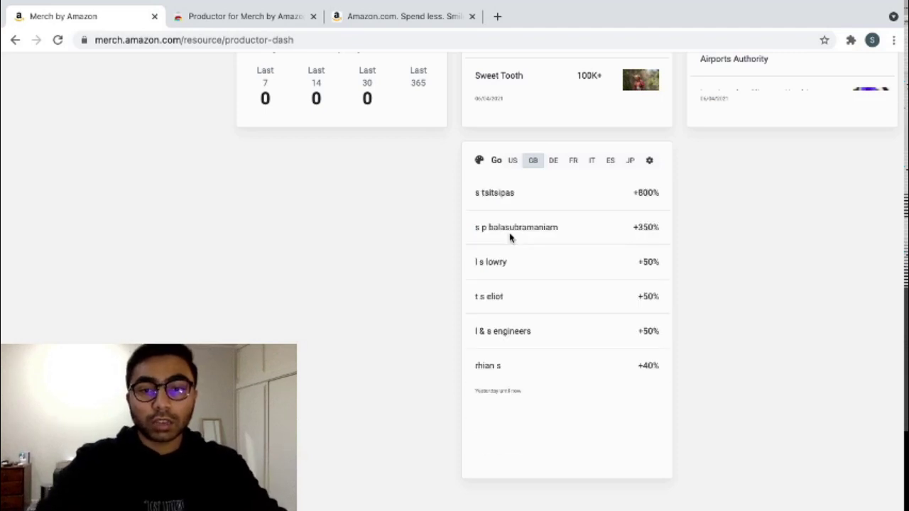
left_click(512, 162)
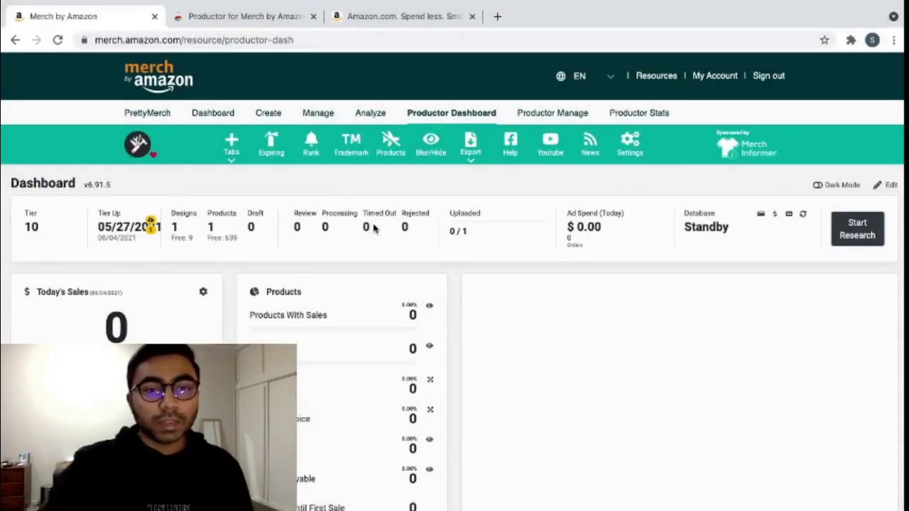
- Bring up the new-design page, scroll its product cards and form, and focus Design title
left_click(269, 114)
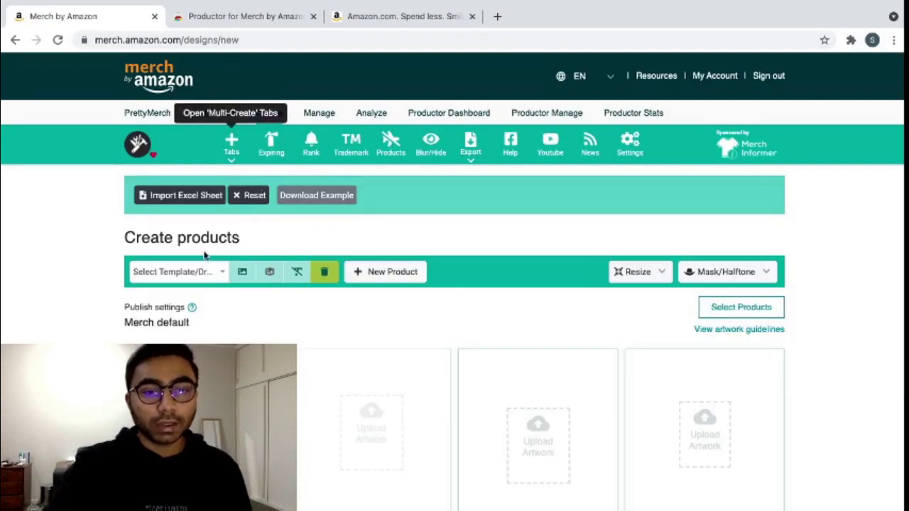
scroll(70, 295, "down", 4)
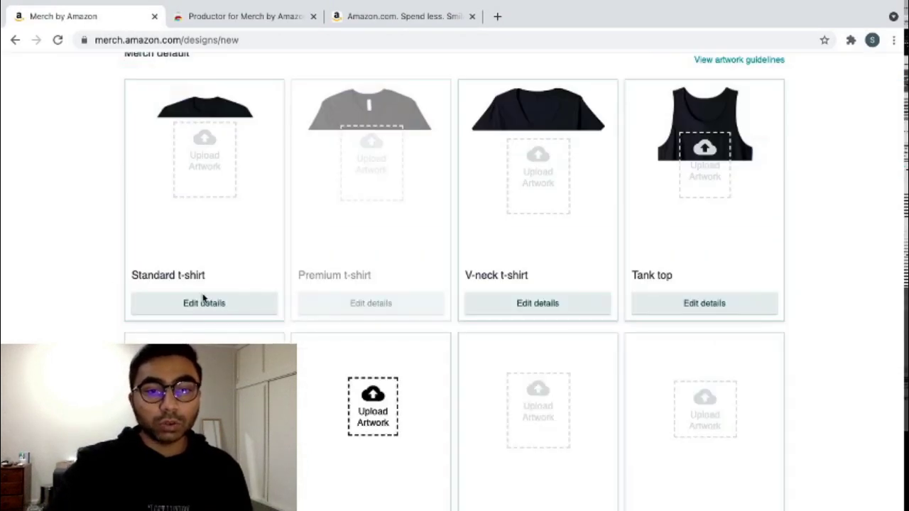
scroll(106, 284, "down", 7)
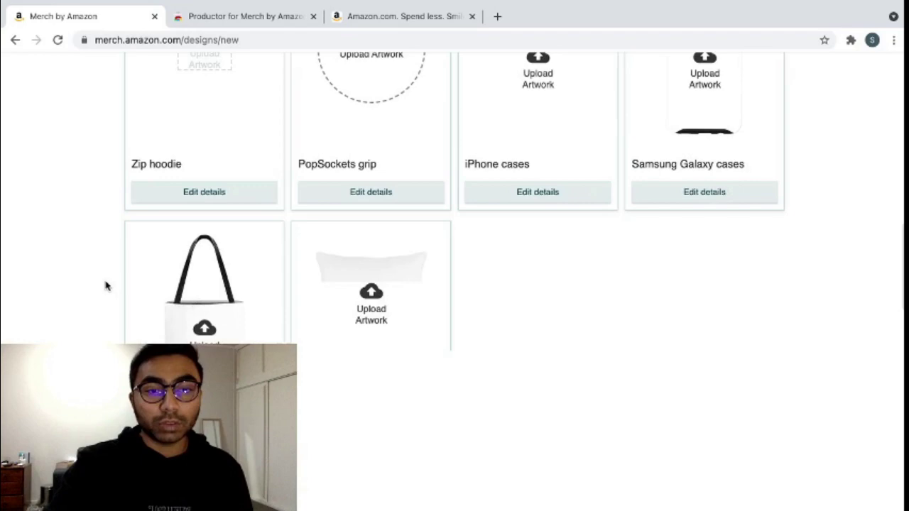
scroll(105, 285, "down", 8)
scroll(105, 285, "down", 2)
scroll(105, 285, "up", 1)
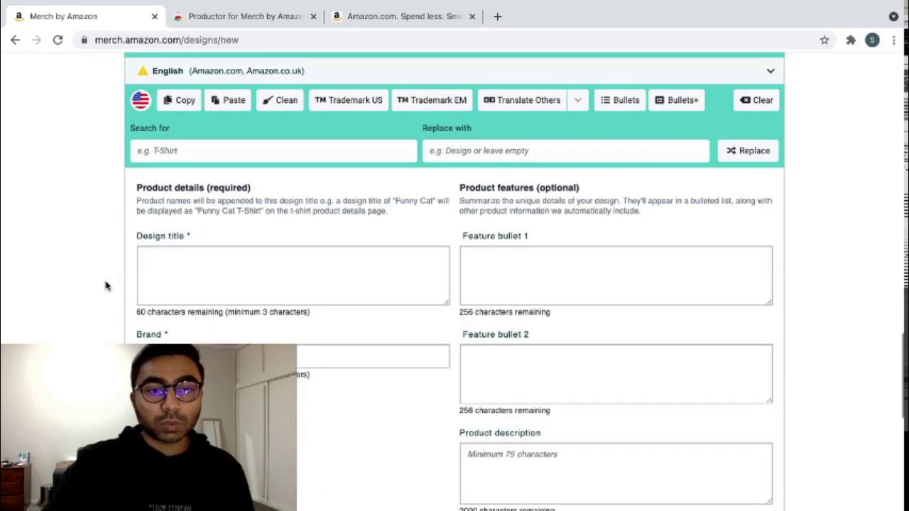
scroll(105, 285, "down", 1)
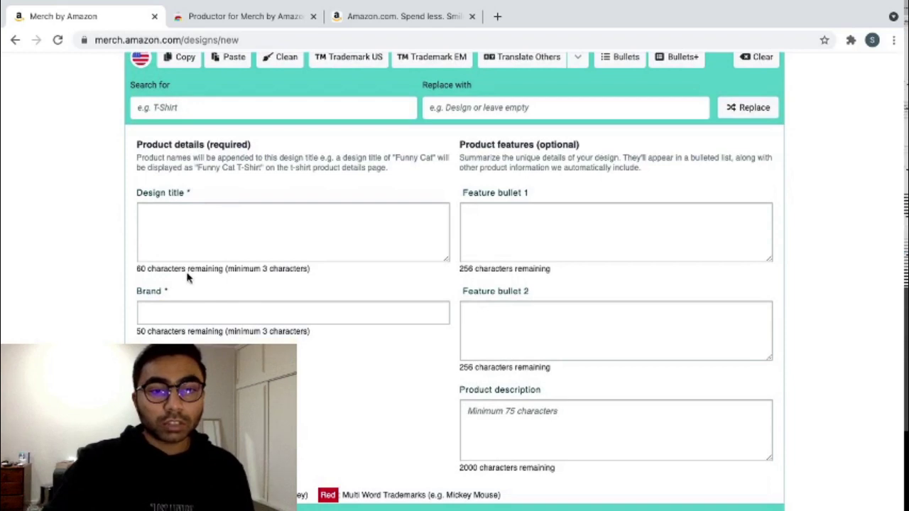
scroll(191, 273, "up", 1)
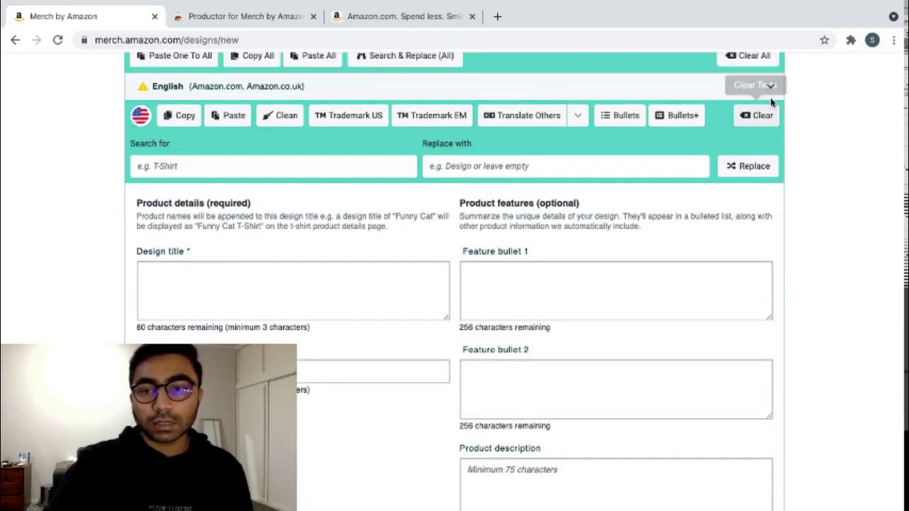
scroll(801, 235, "up", 1)
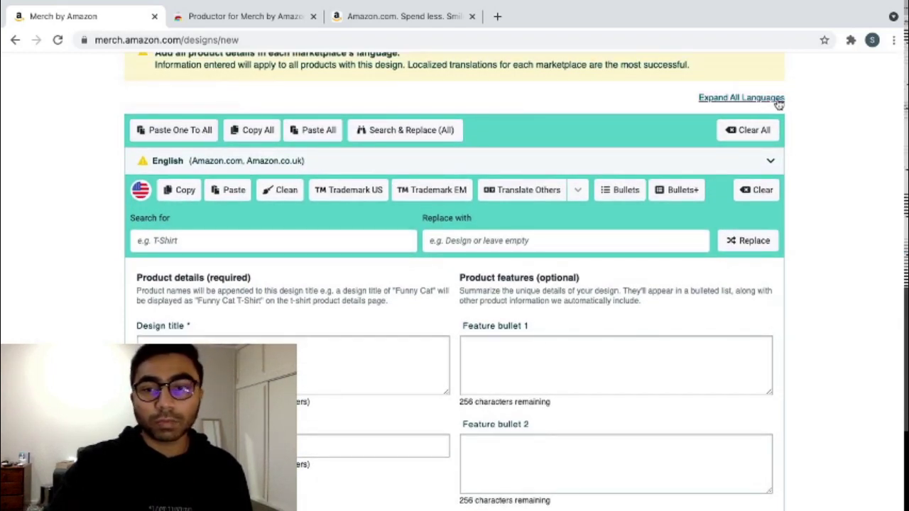
scroll(826, 313, "down", 4)
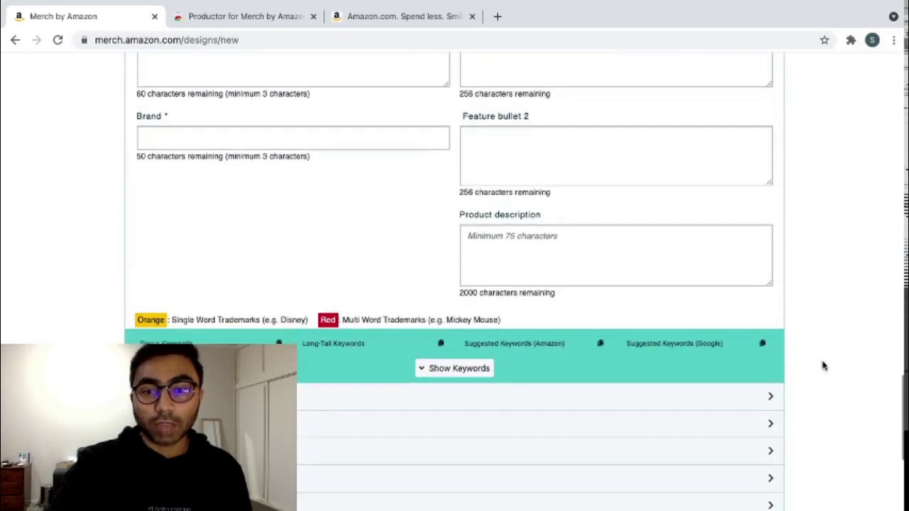
scroll(819, 379, "up", 3)
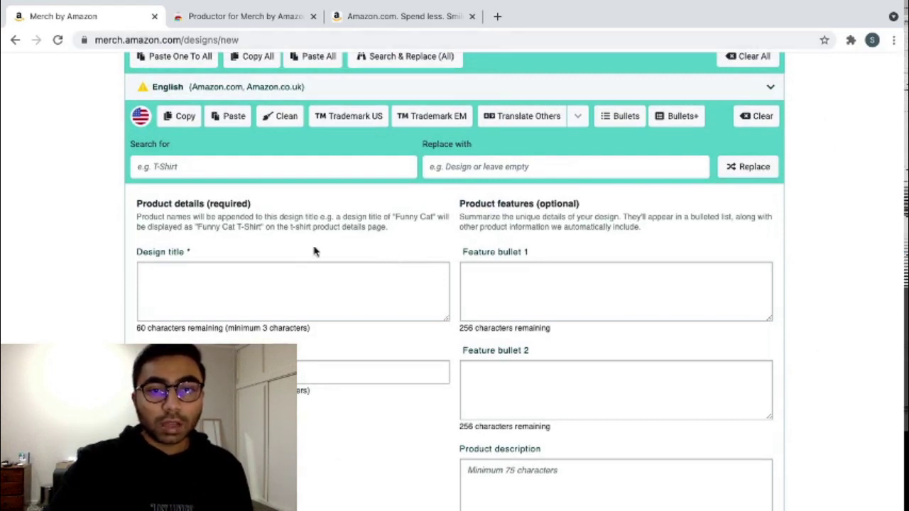
left_click(183, 281)
scroll(183, 281, "down", 1)
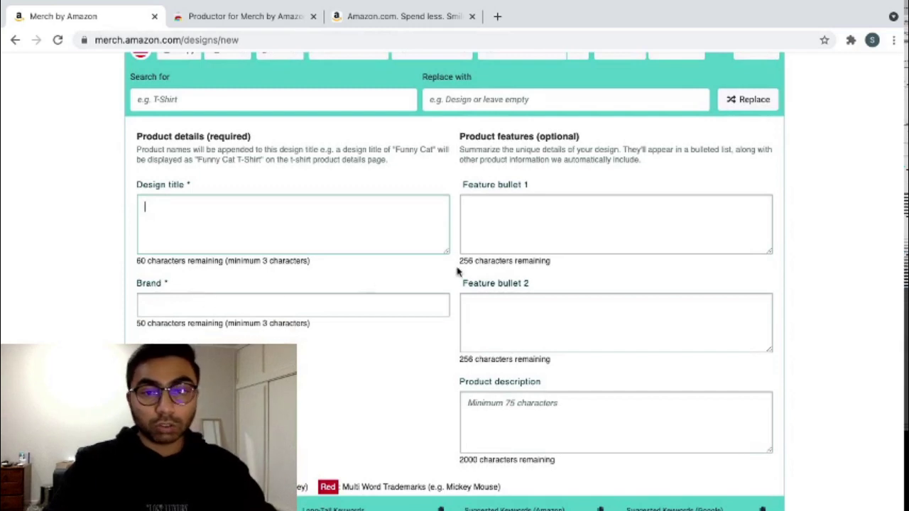
- Copy the 'Princess Consuela Banana Hammock' shirt title from Amazon into Design title
left_click(387, 27)
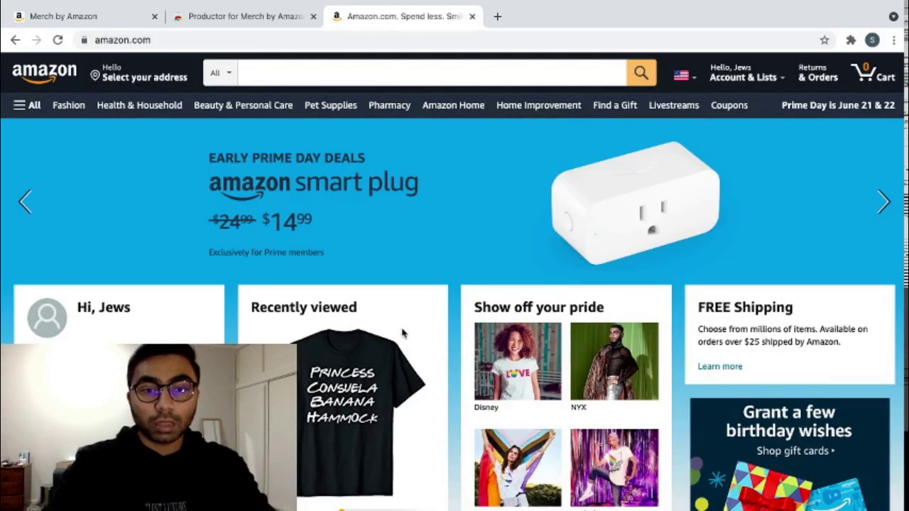
scroll(402, 334, "down", 2)
scroll(403, 334, "down", 1)
left_click(353, 253)
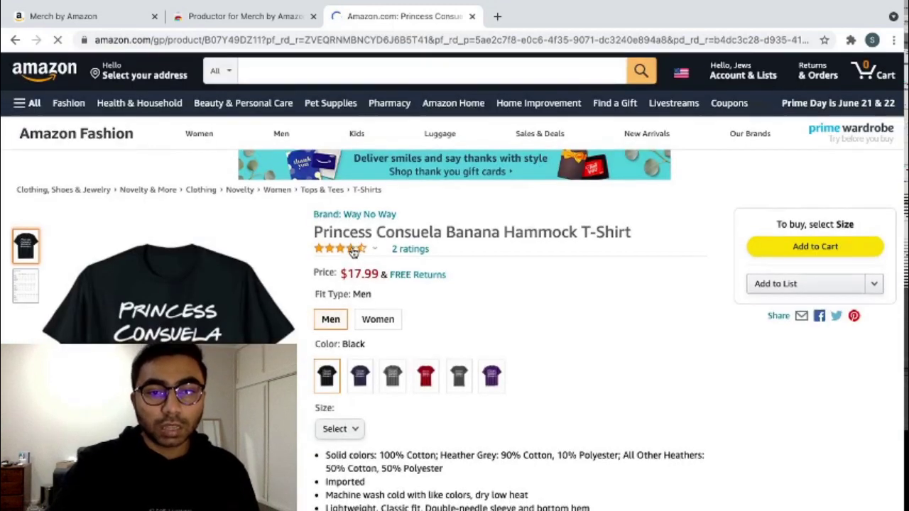
scroll(353, 254, "down", 1)
left_click_drag(315, 150, 582, 152)
key("ctrl+c")
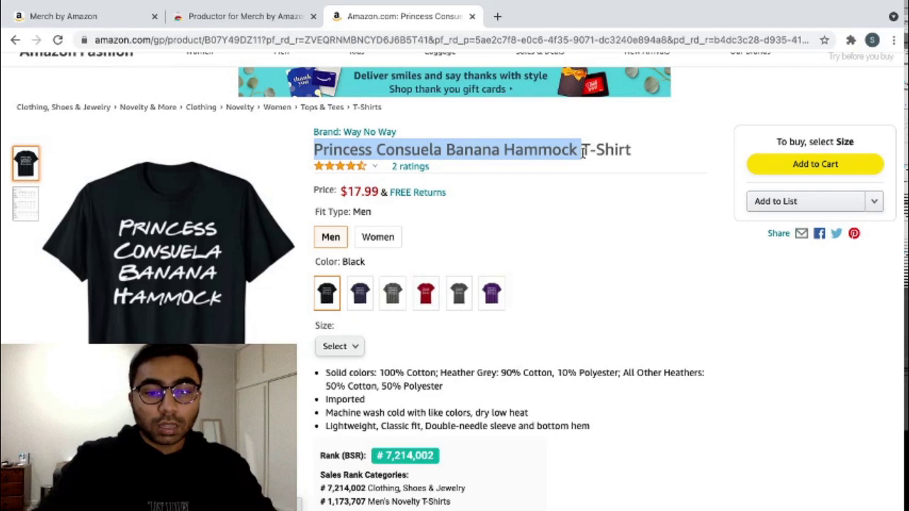
left_click(241, 15)
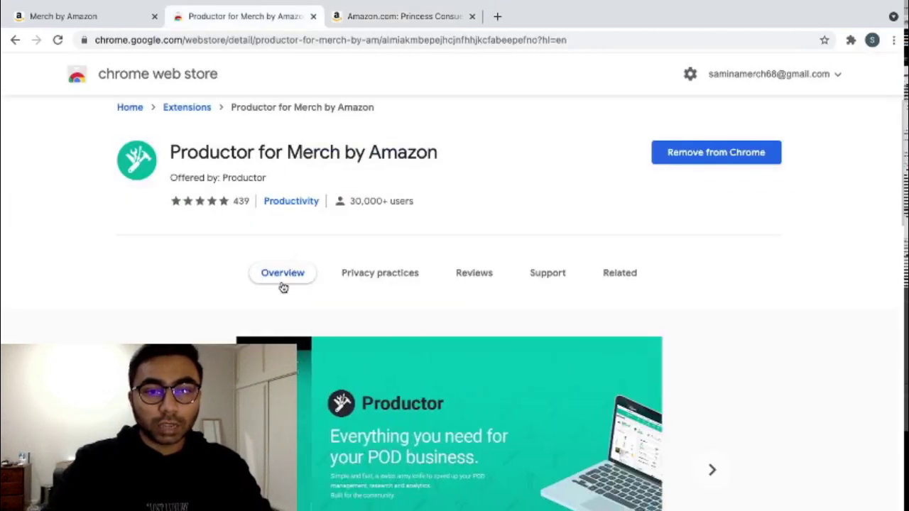
left_click(82, 15)
left_click(155, 213)
key("ctrl+v")
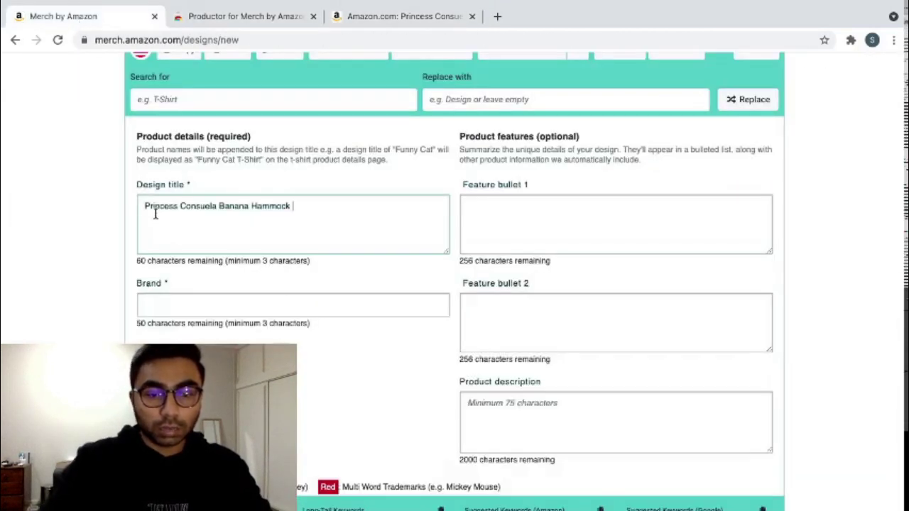
- Copy the brand 'Way No Way' into Brand and remove the title's trailing space
left_click(400, 16)
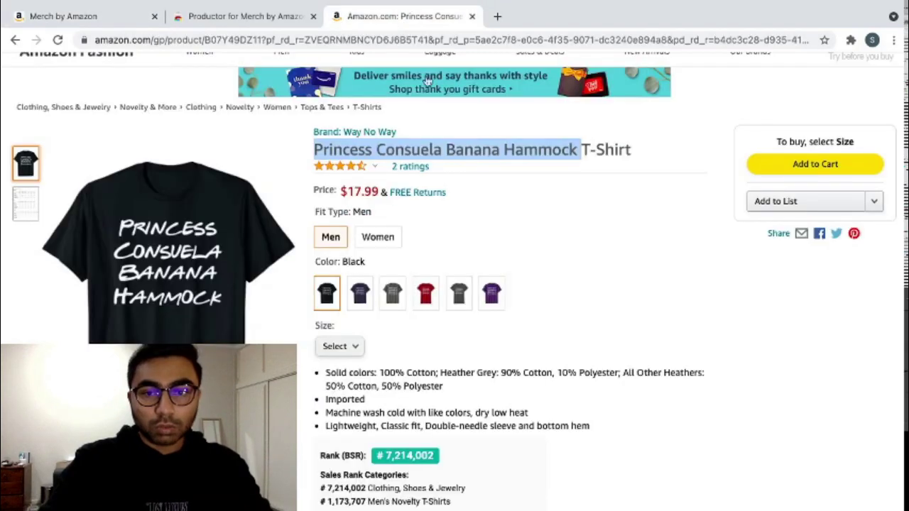
scroll(504, 274, "down", 5)
scroll(503, 274, "up", 2)
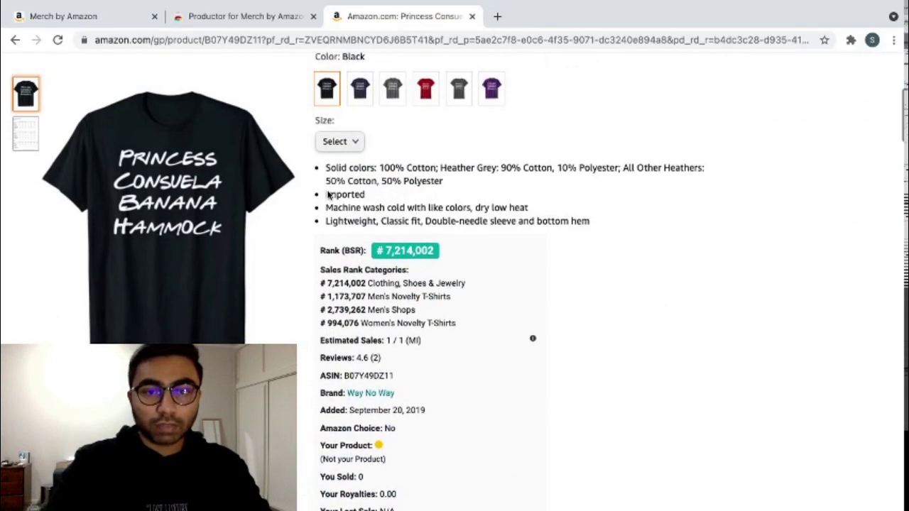
scroll(440, 197, "up", 1)
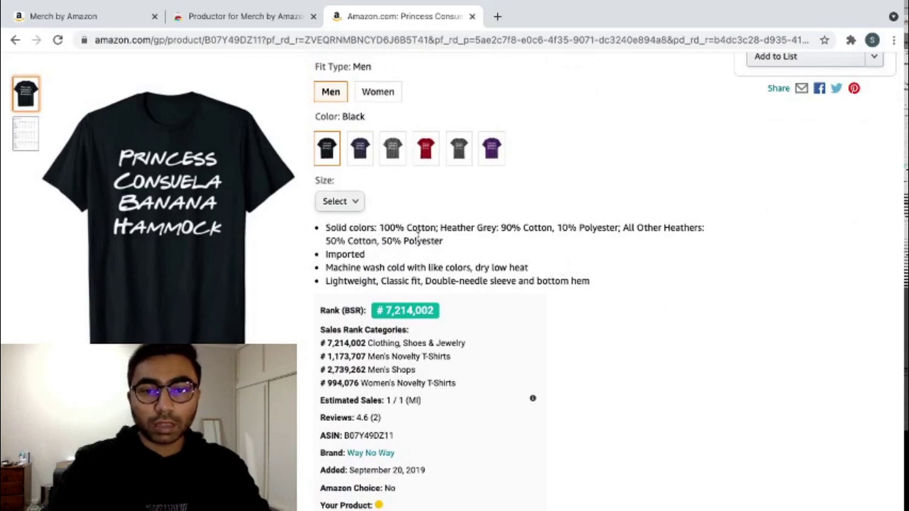
left_click(91, 25)
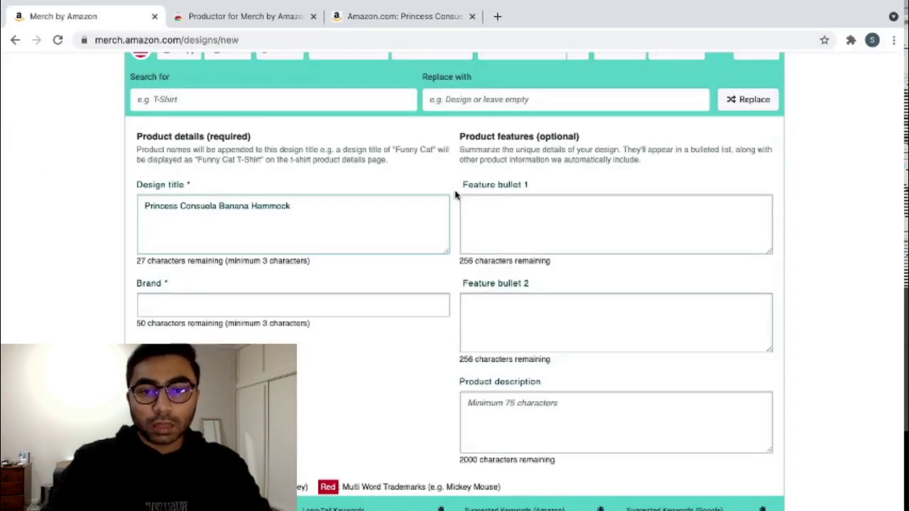
left_click(371, 15)
scroll(416, 277, "down", 10)
scroll(417, 286, "up", 10)
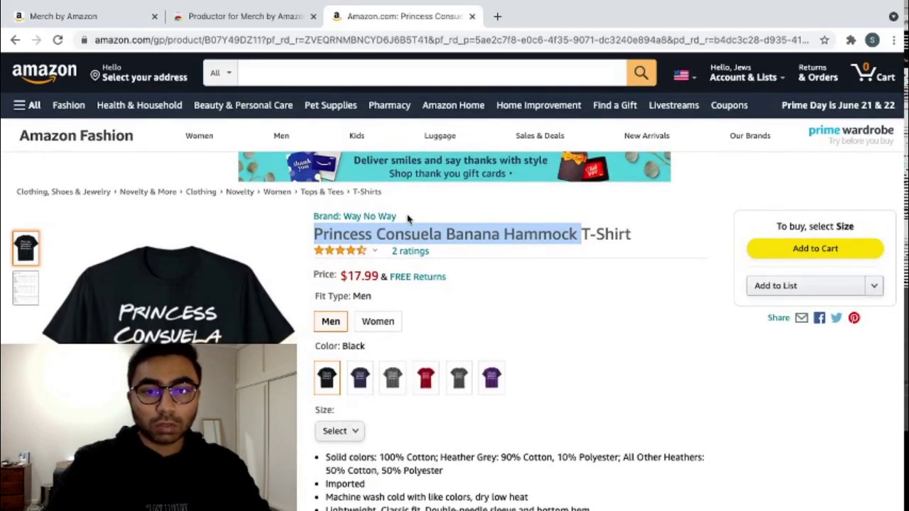
left_click_drag(405, 216, 340, 216)
key("ctrl+c")
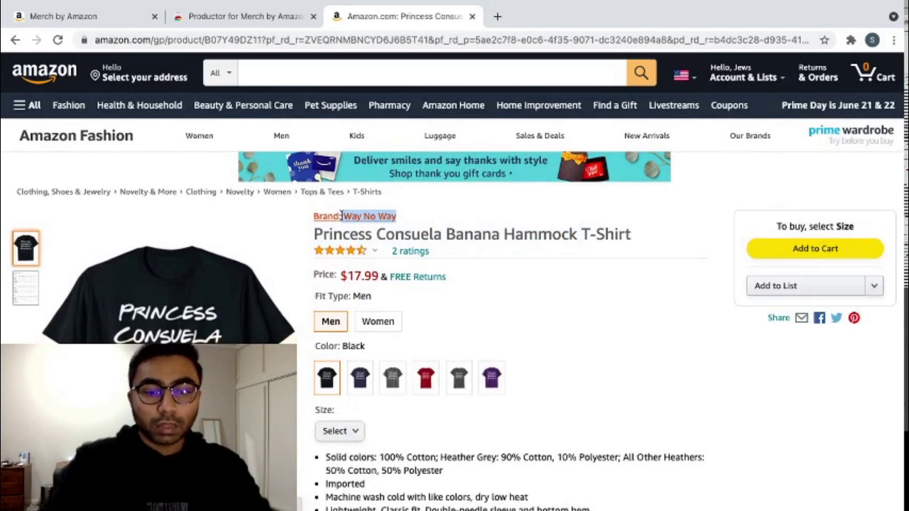
left_click(110, 12)
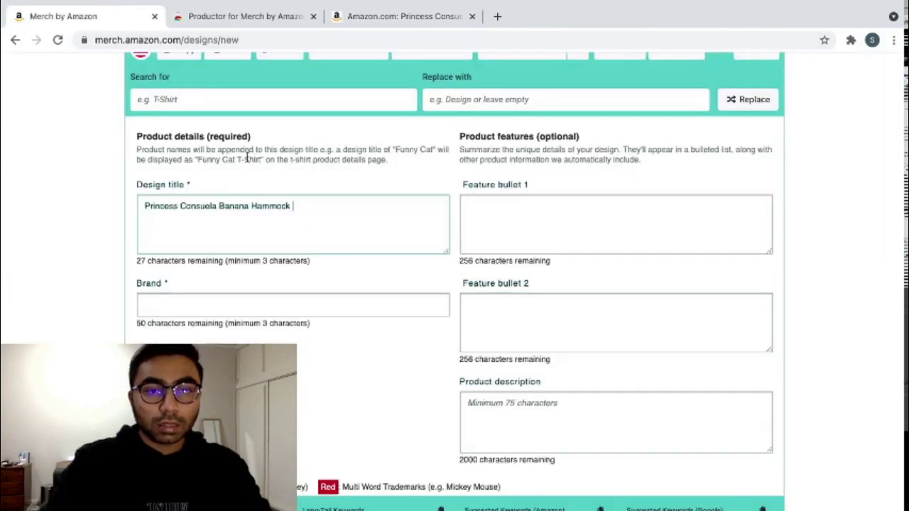
key("ctrl+v")
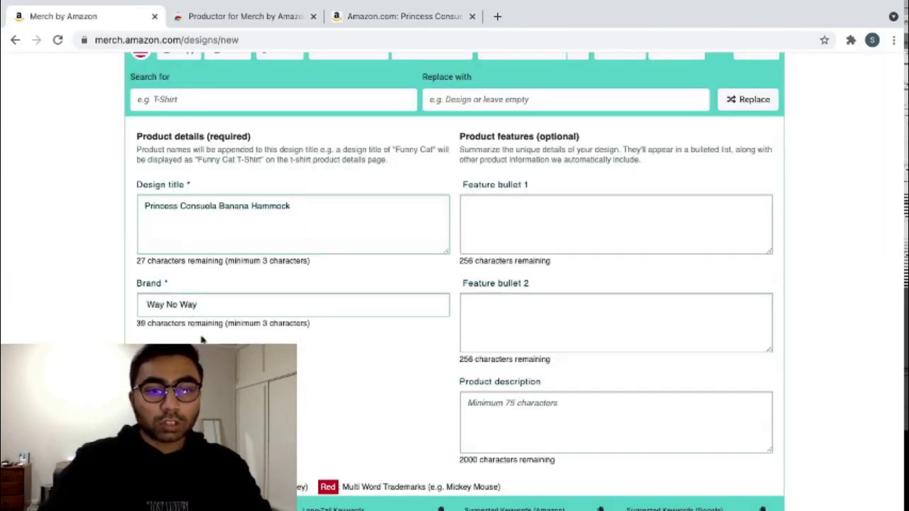
left_click(318, 233)
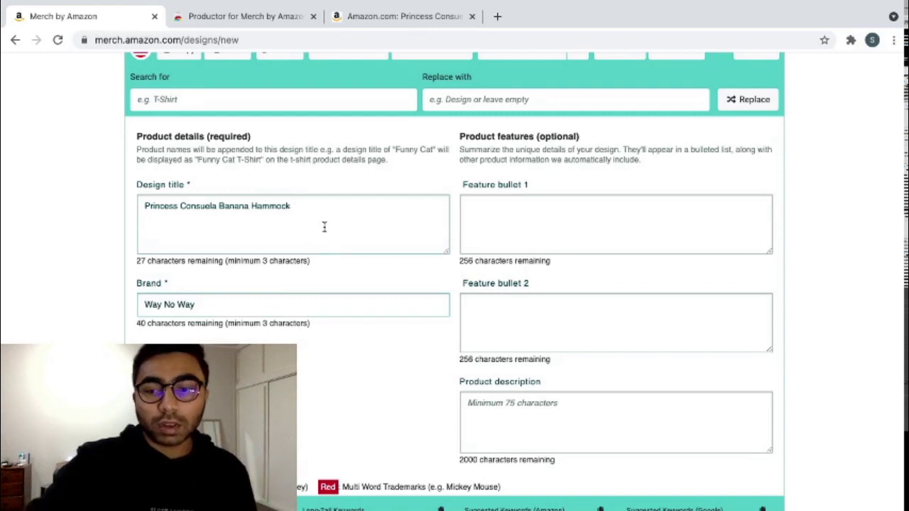
key("BackSpace")
- Check the design text for US trademarks and scroll through the results
scroll(282, 332, "up", 1)
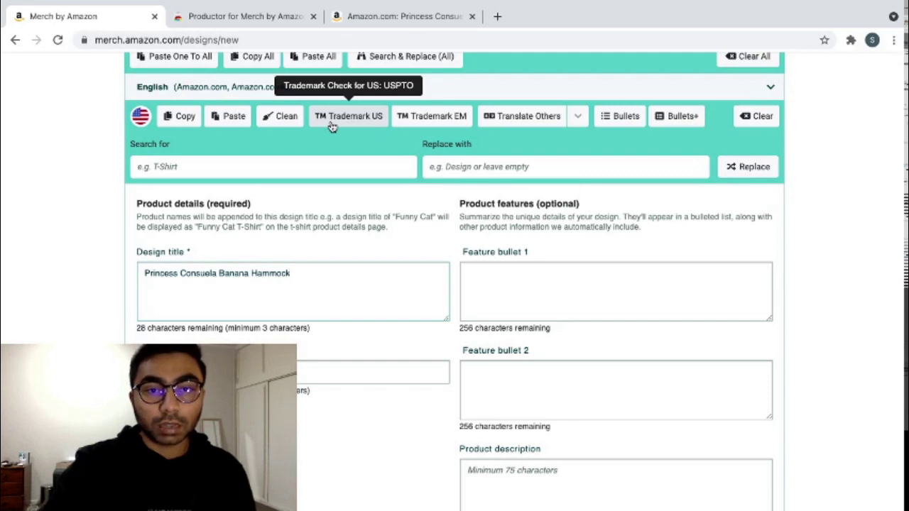
left_click(370, 126)
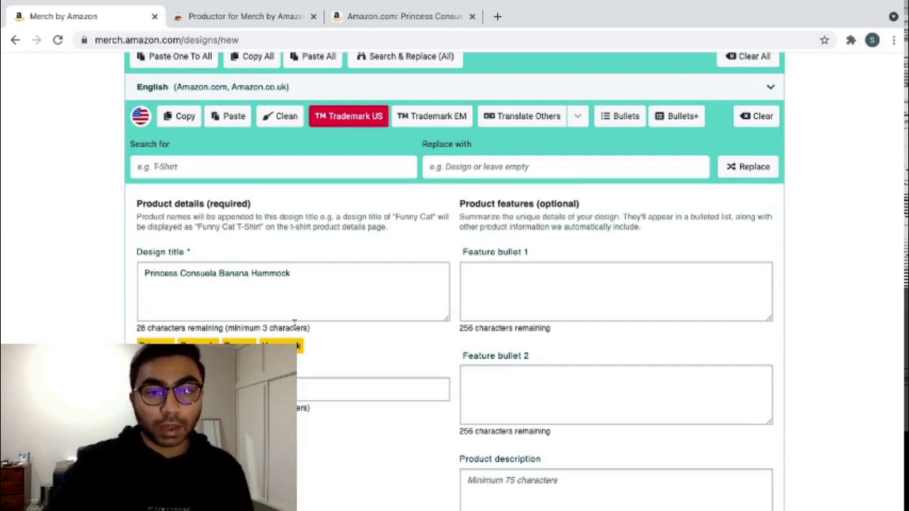
scroll(294, 323, "down", 2)
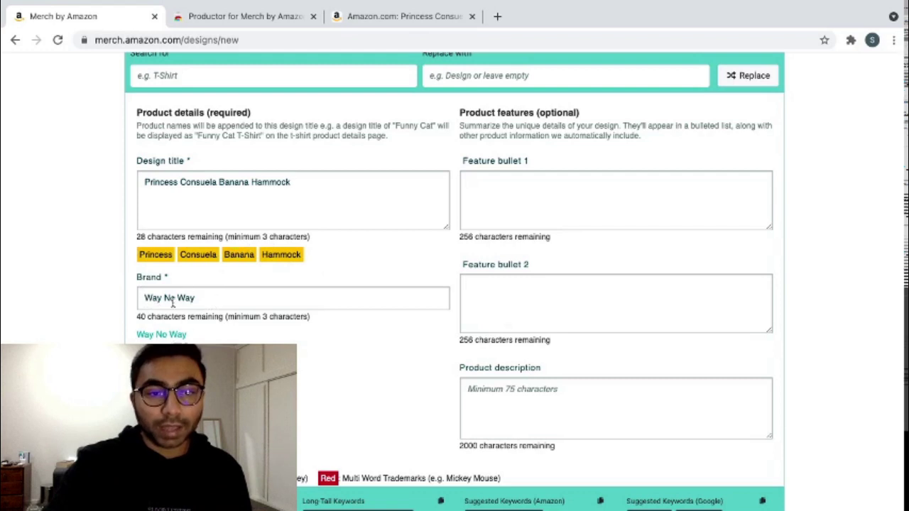
scroll(171, 310, "down", 1)
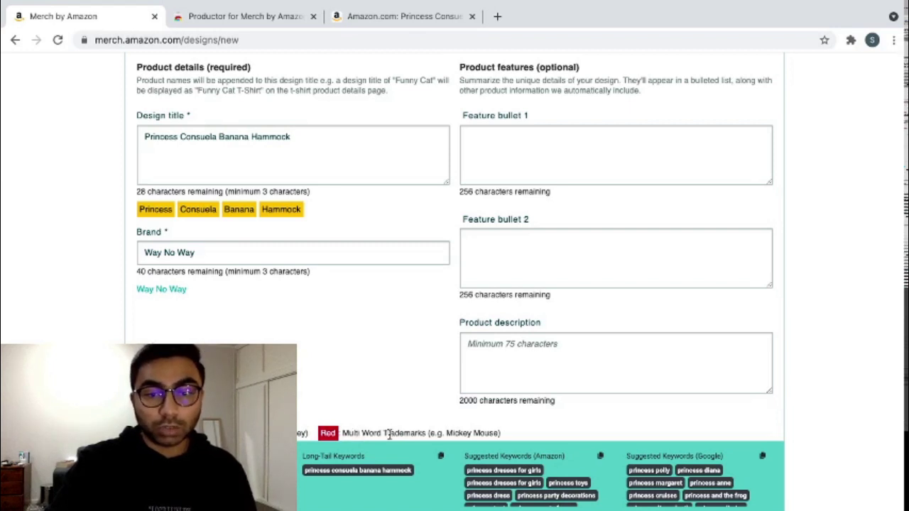
scroll(360, 331, "up", 1)
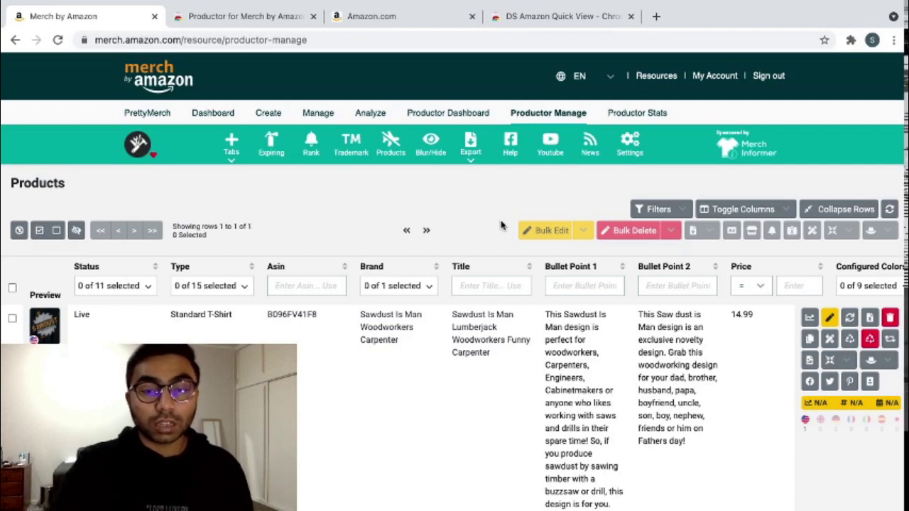
- Review the products table's colour, focus keyword and sales columns, then open Productor Stats
scroll(501, 226, "down", 1)
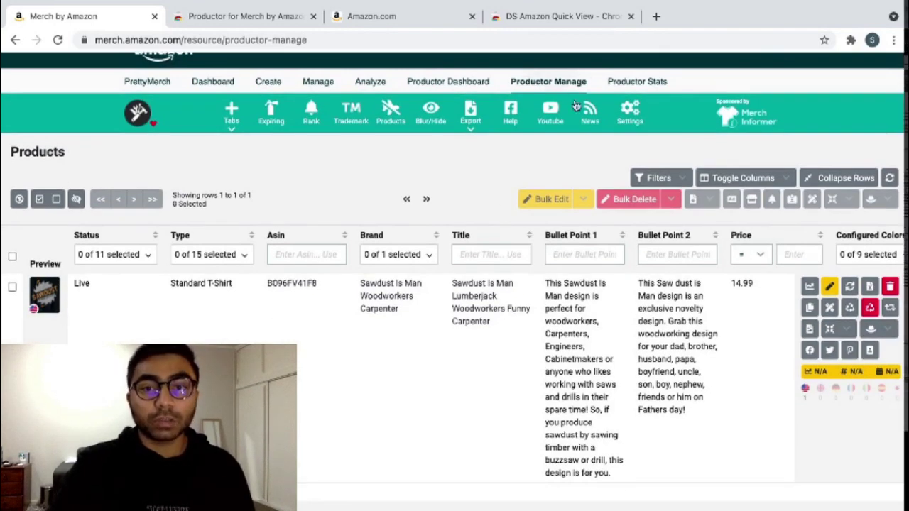
scroll(320, 170, "down", 2)
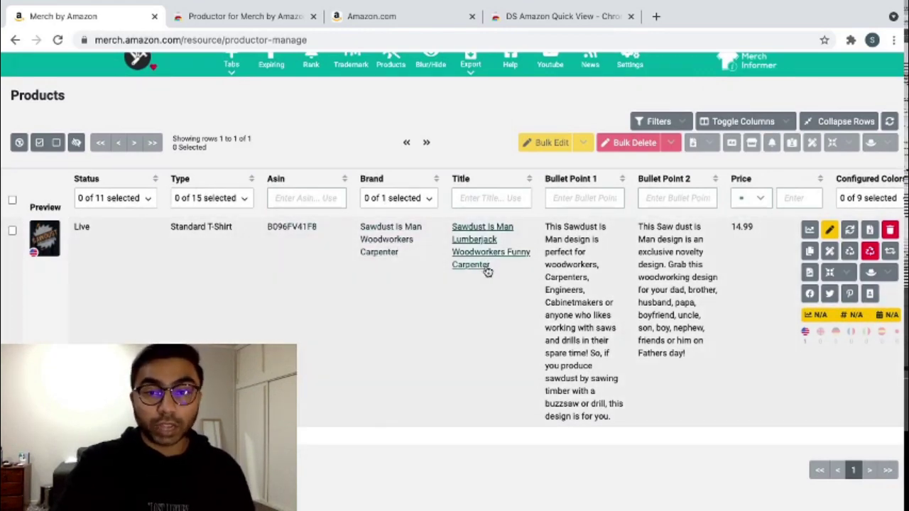
scroll(566, 264, "right", 5)
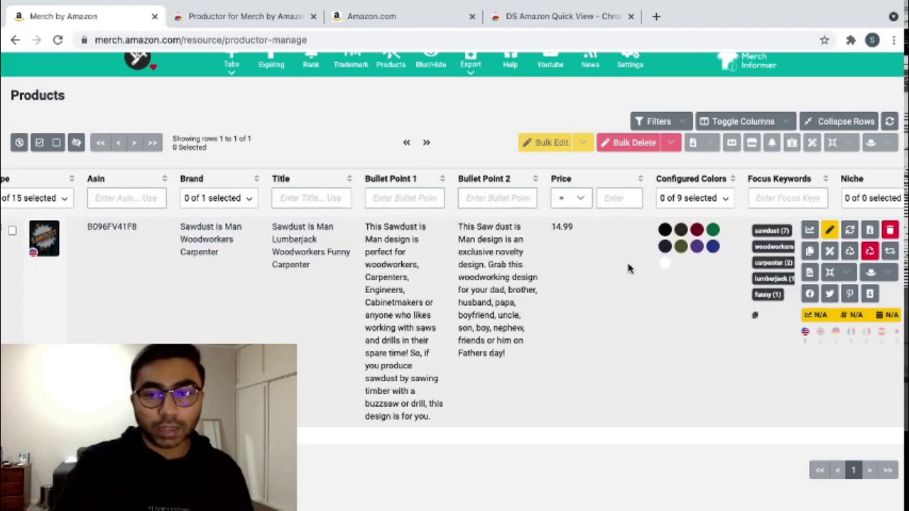
scroll(639, 266, "right", 2)
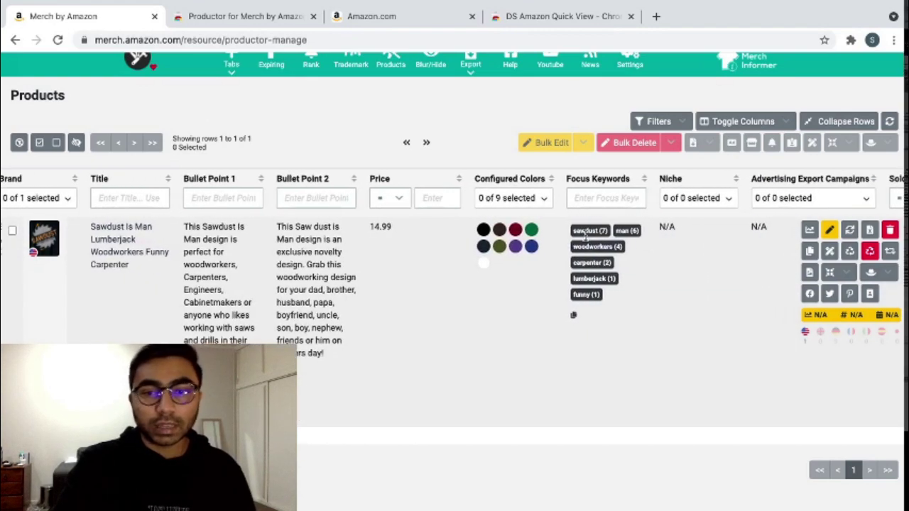
scroll(556, 271, "right", 12)
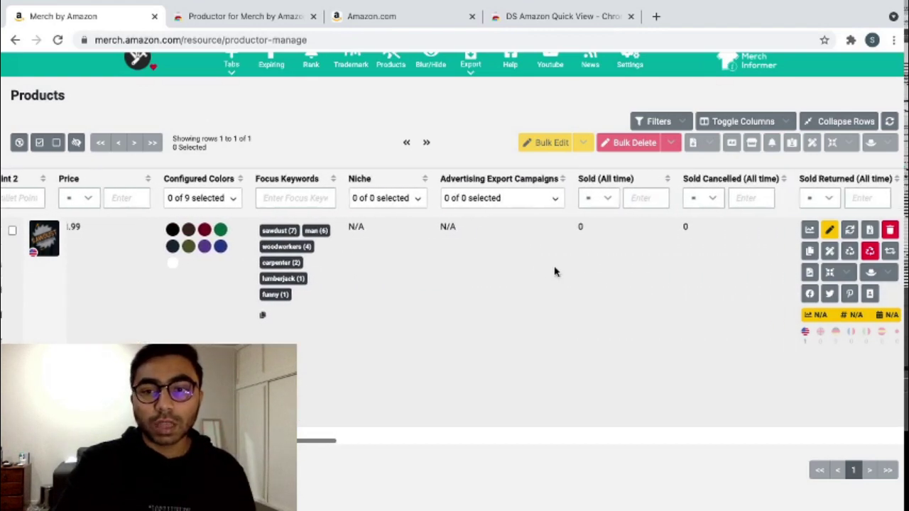
scroll(555, 272, "right", 1)
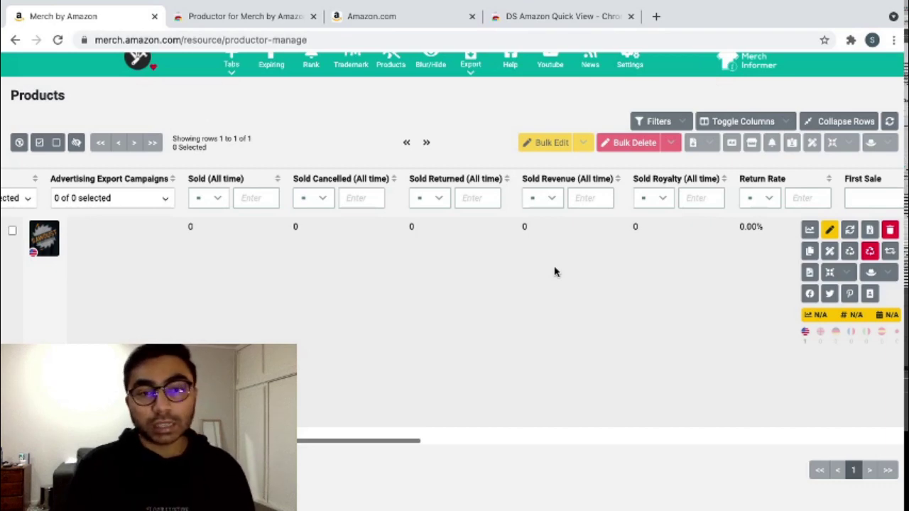
scroll(555, 272, "up", 3)
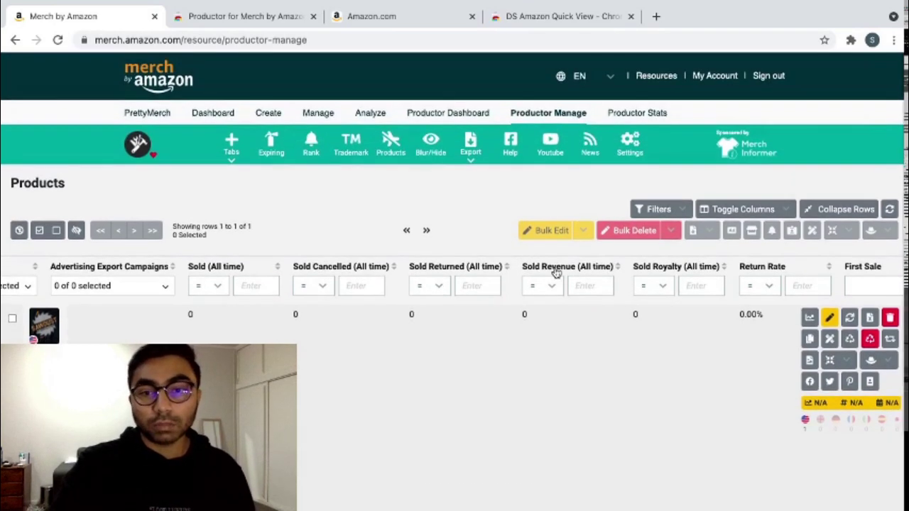
left_click(652, 112)
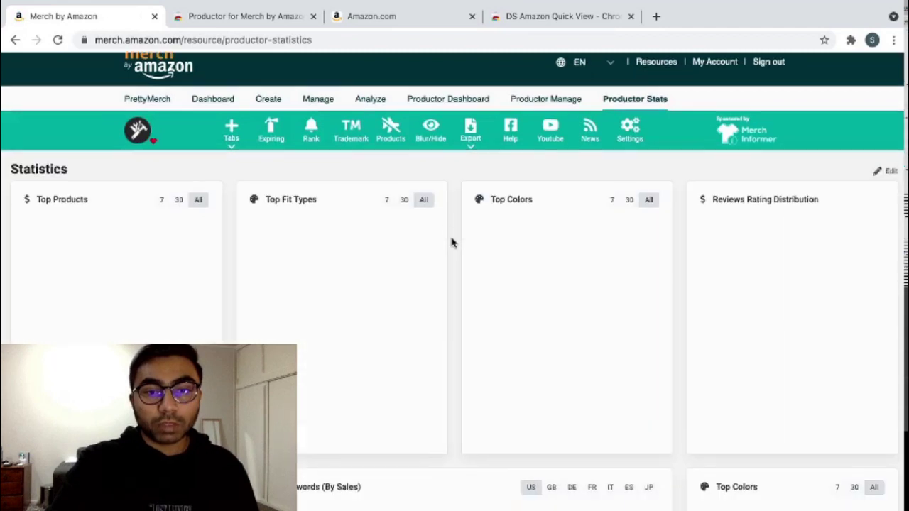
- Scroll through the Productor Stats earnings and monthly sales cards
scroll(452, 243, "down", 1)
scroll(452, 243, "up", 1)
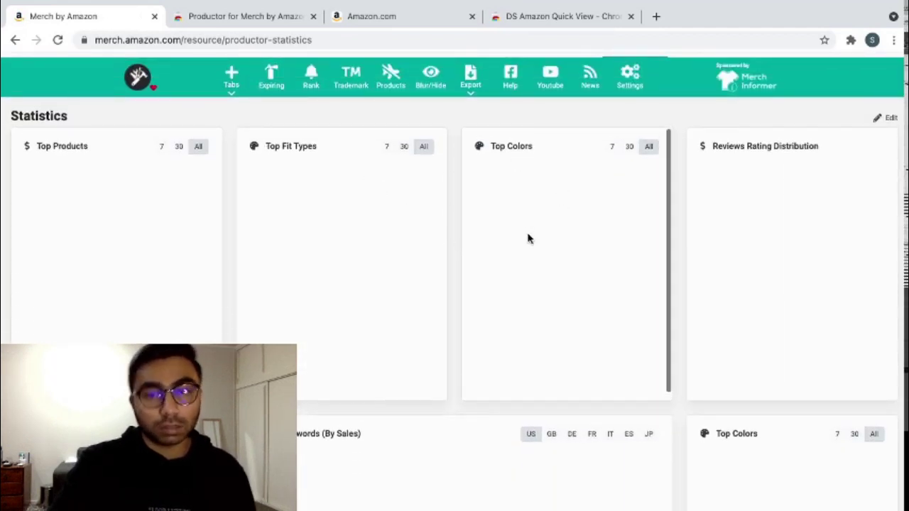
scroll(453, 275, "down", 2)
scroll(453, 275, "up", 1)
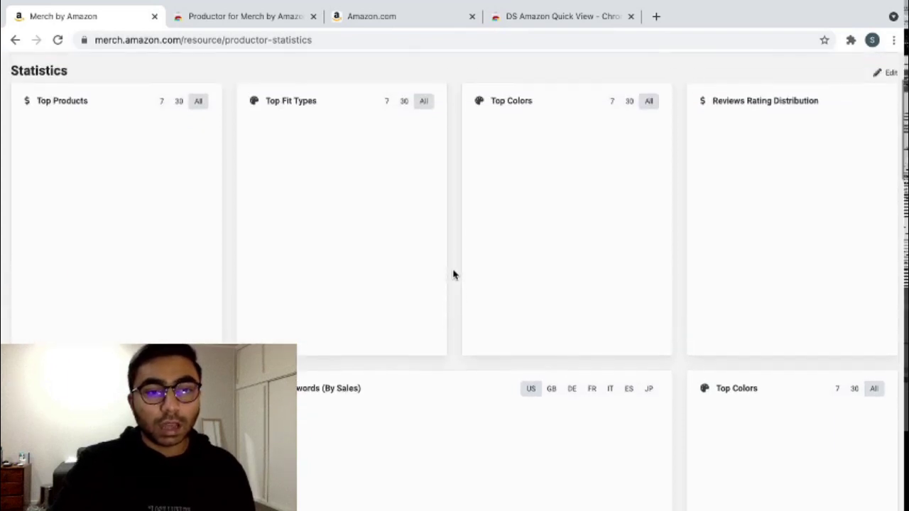
scroll(453, 275, "down", 1)
scroll(453, 275, "up", 1)
scroll(453, 275, "up", 1)
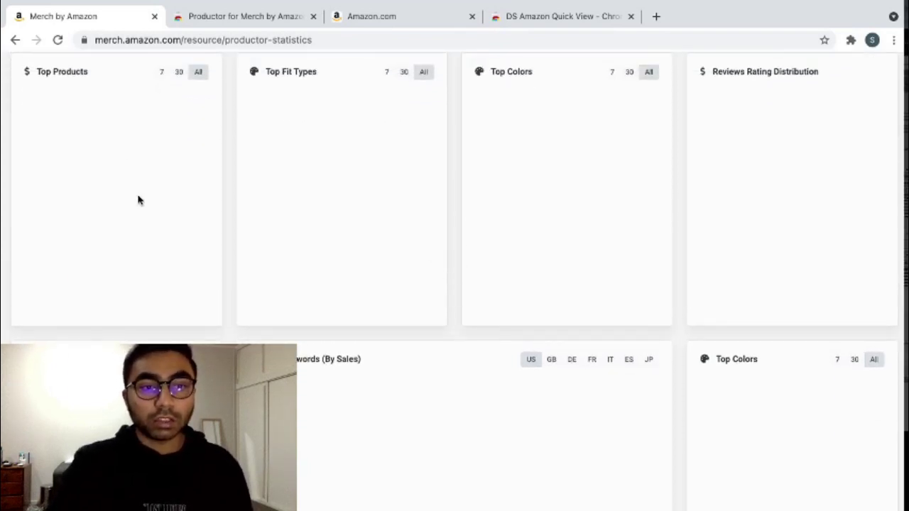
scroll(235, 289, "down", 3)
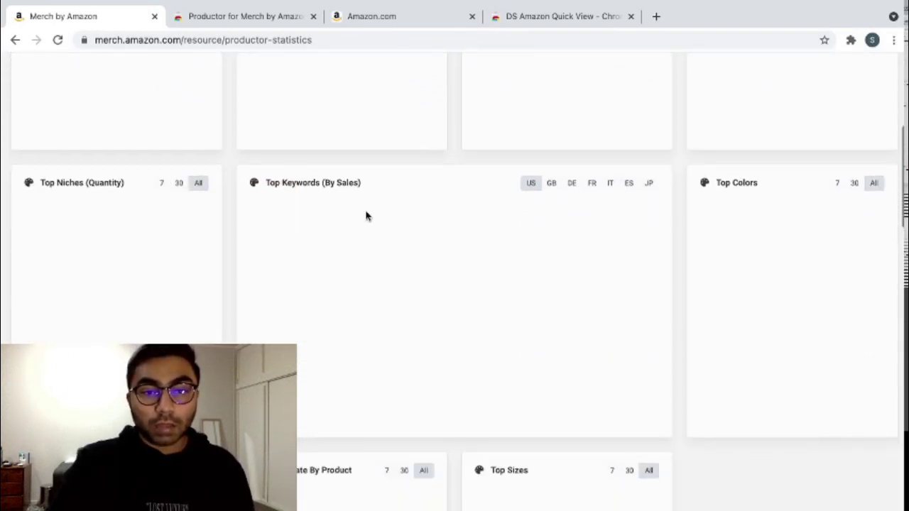
- Scroll down to review the Sold & Return Rate By Product table
double_click(270, 182)
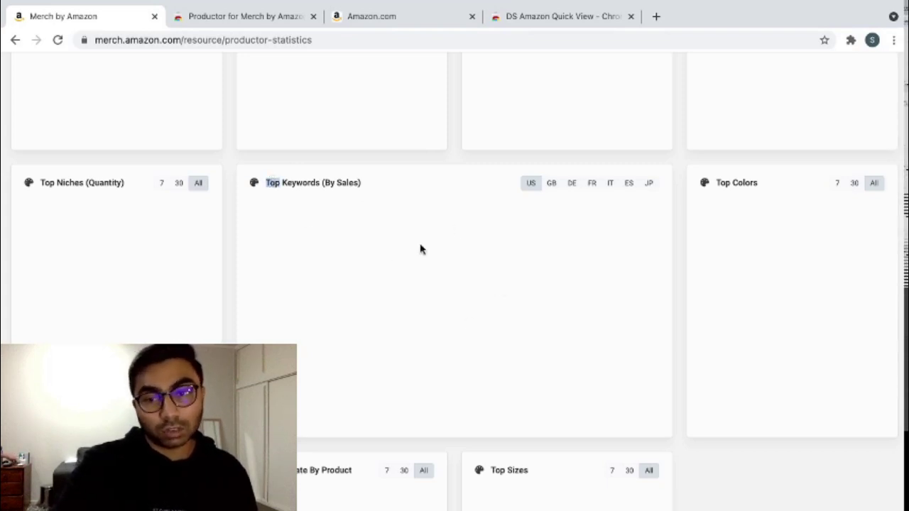
scroll(419, 248, "down", 5)
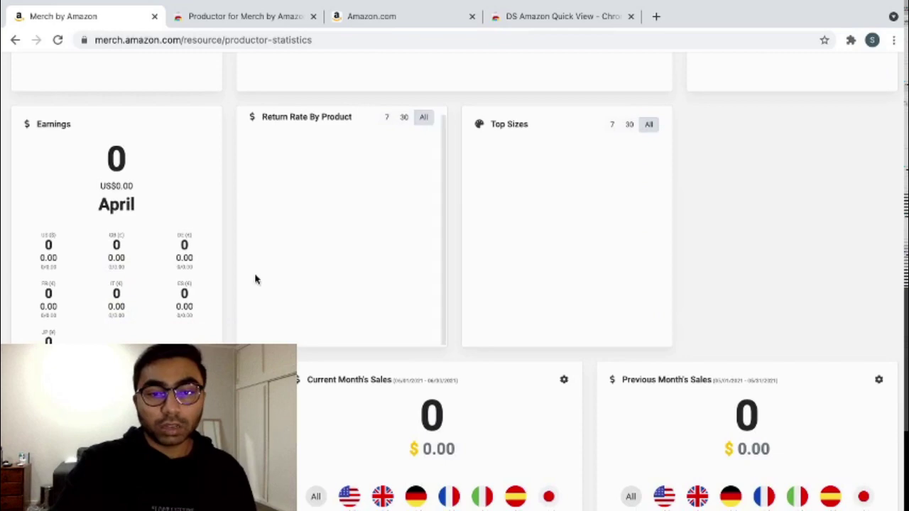
scroll(256, 277, "down", 4)
scroll(249, 262, "down", 1)
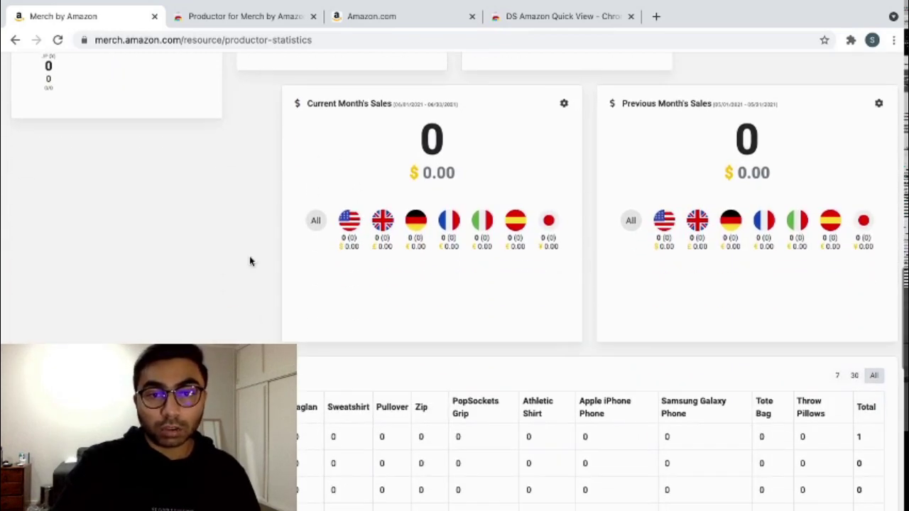
scroll(605, 283, "down", 7)
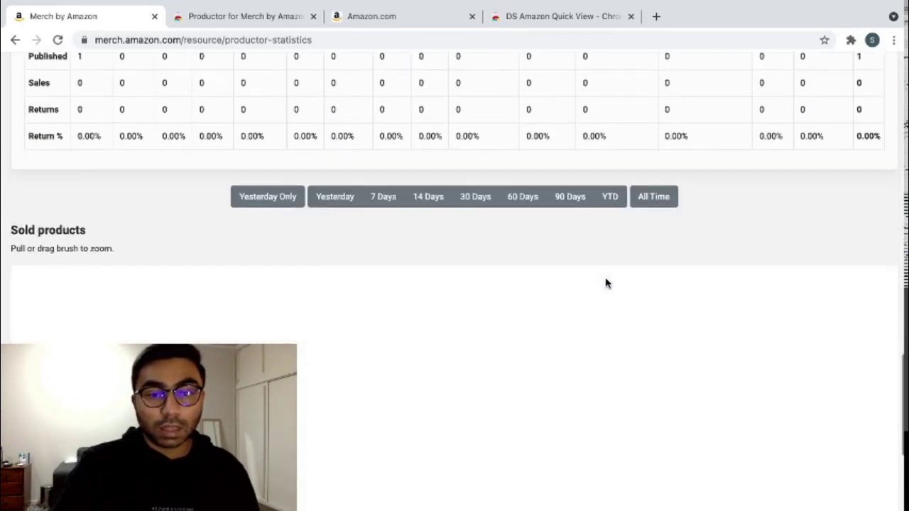
scroll(349, 77, "up", 2)
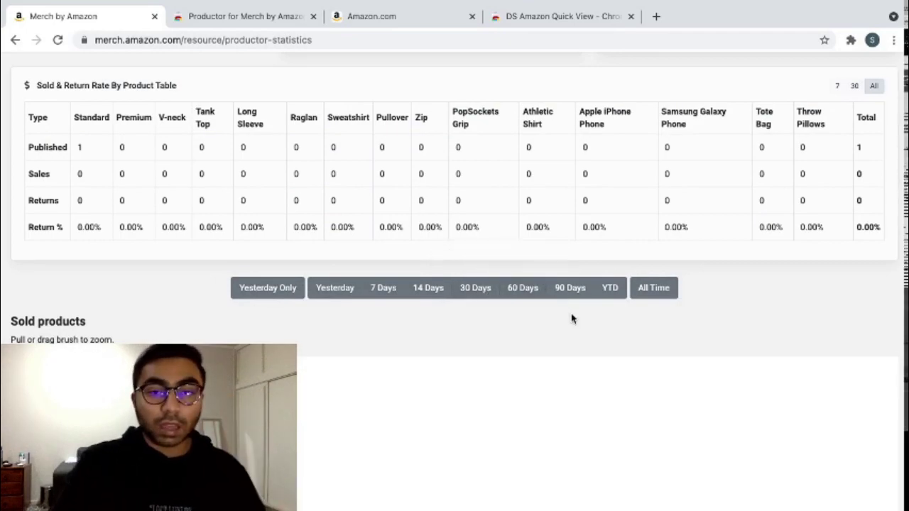
scroll(571, 319, "up", 10)
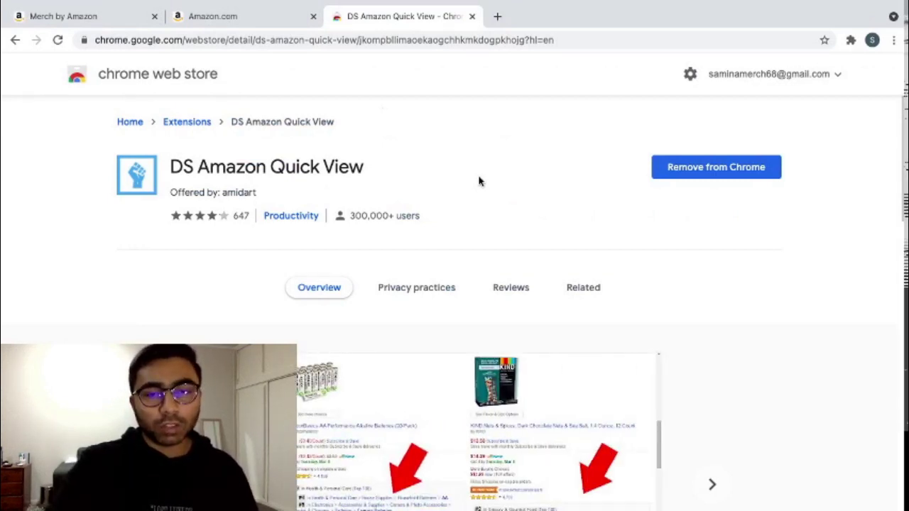
scroll(304, 171, "down", 1)
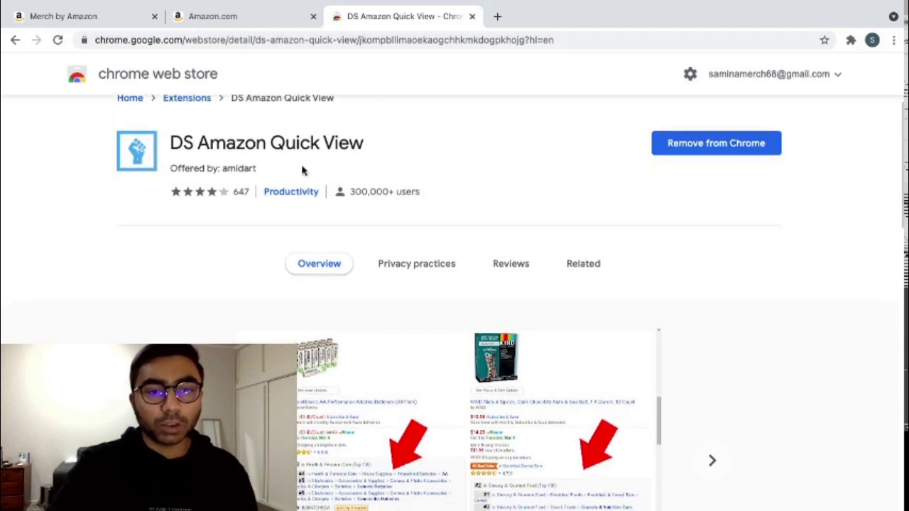
scroll(151, 219, "down", 1)
scroll(152, 219, "up", 2)
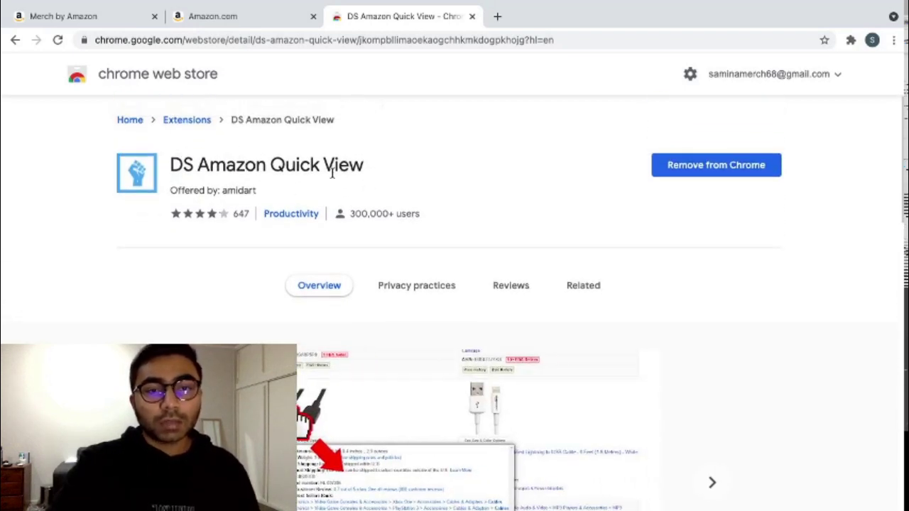
scroll(331, 174, "down", 3)
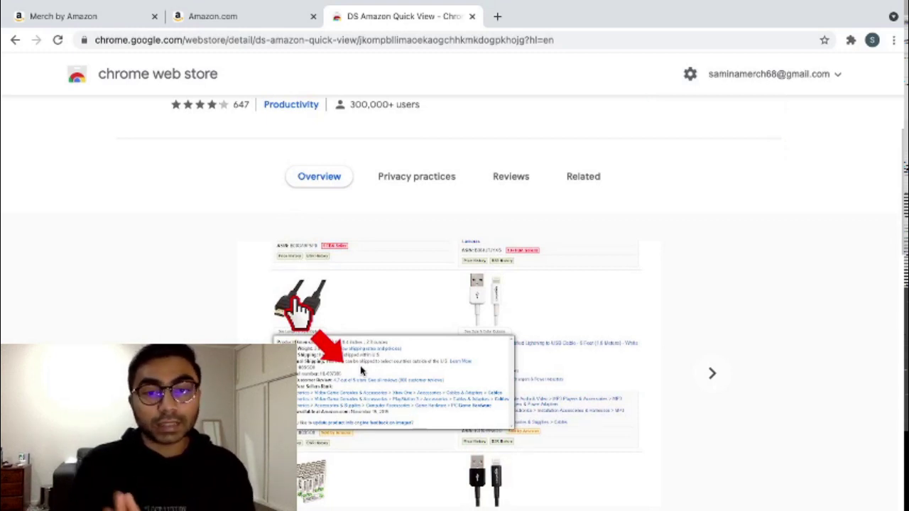
scroll(369, 348, "up", 3)
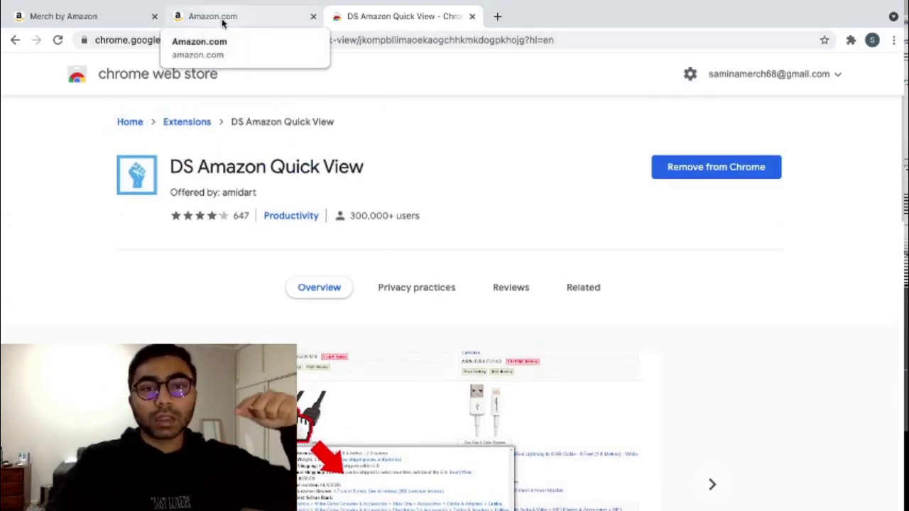
- Switch to the Amazon men's novelty results and review Quick View stats: average price 18.12, median rank 385,395
left_click(222, 24)
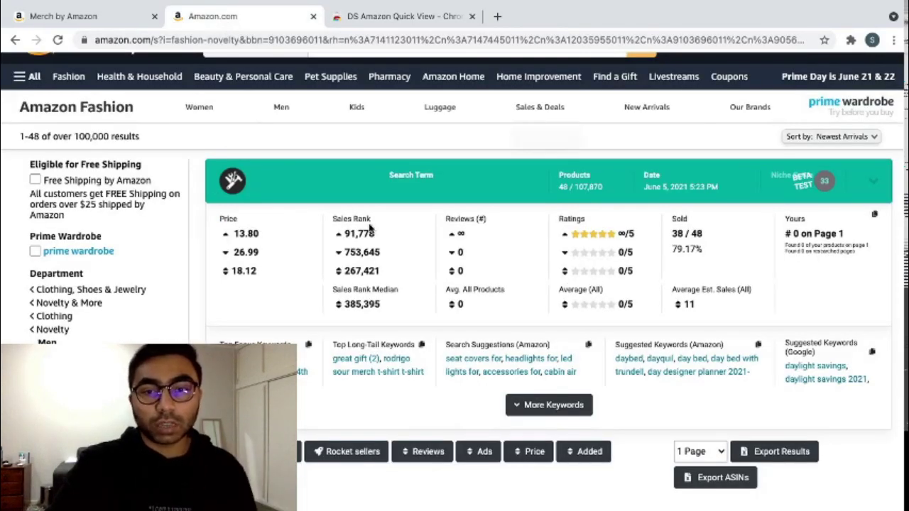
scroll(368, 228, "down", 2)
scroll(307, 294, "down", 8)
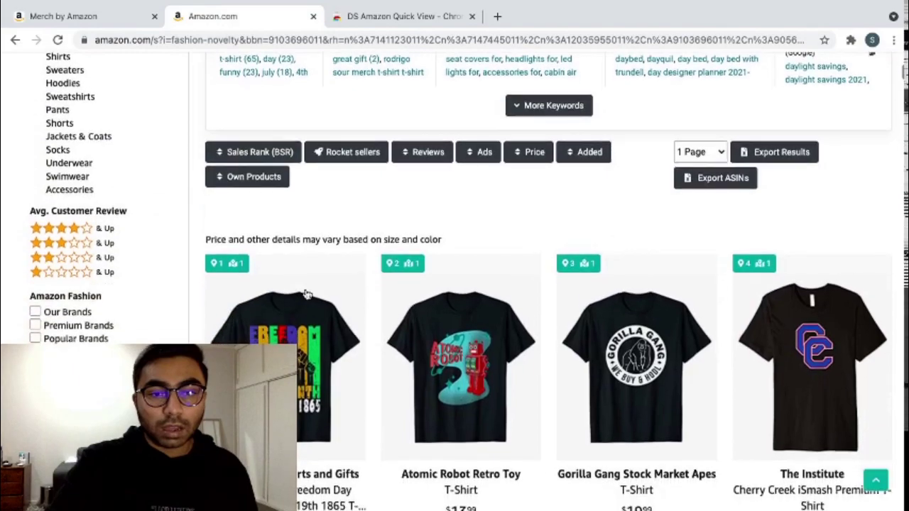
scroll(313, 293, "up", 10)
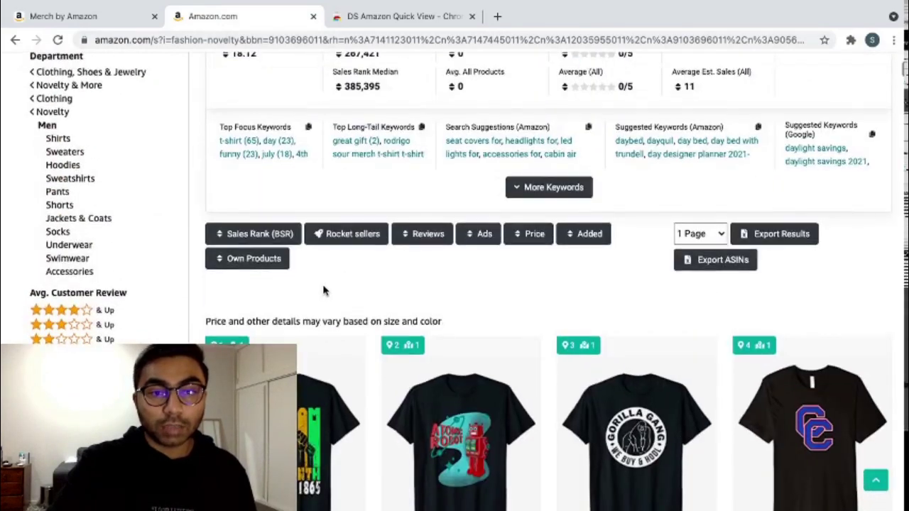
scroll(359, 320, "down", 8)
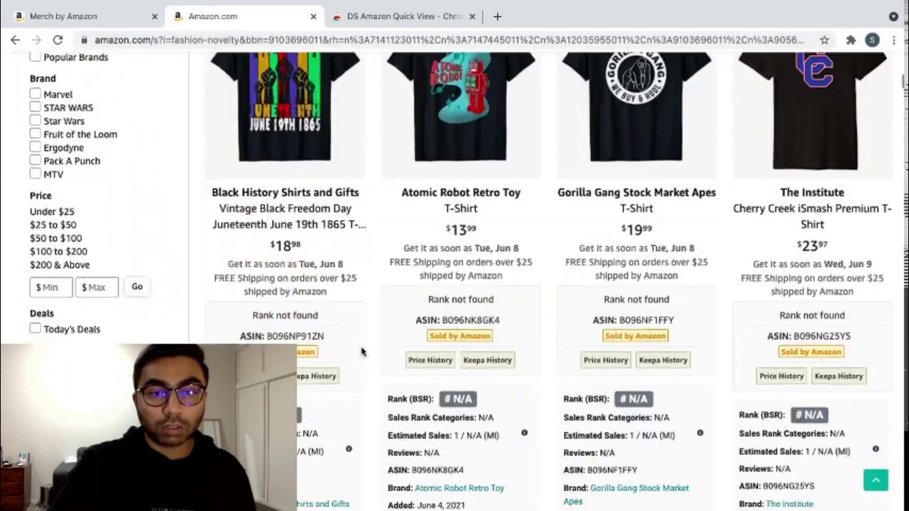
scroll(360, 352, "down", 1)
scroll(361, 351, "up", 6)
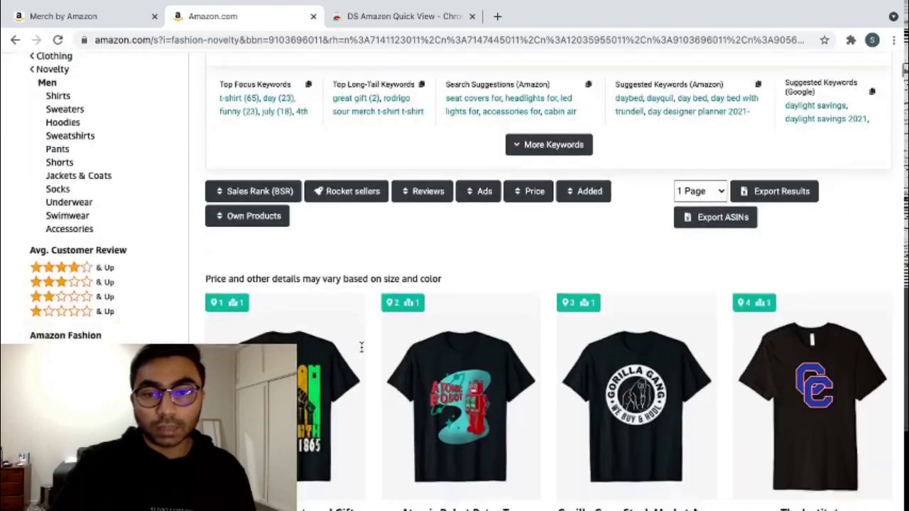
scroll(361, 351, "down", 6)
scroll(793, 343, "up", 6)
scroll(870, 256, "up", 3)
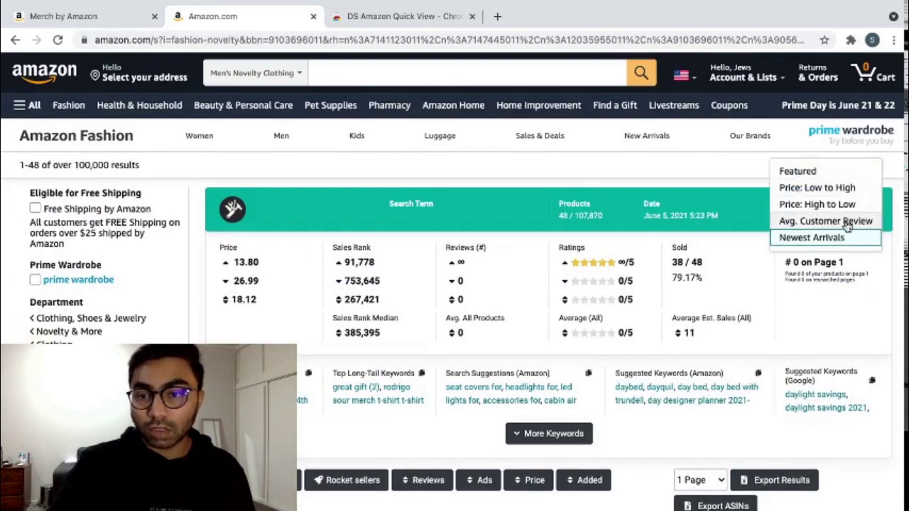
- Sort the novelty results by Avg. Customer Review and scroll through the listings
left_click(847, 225)
scroll(834, 364, "down", 1)
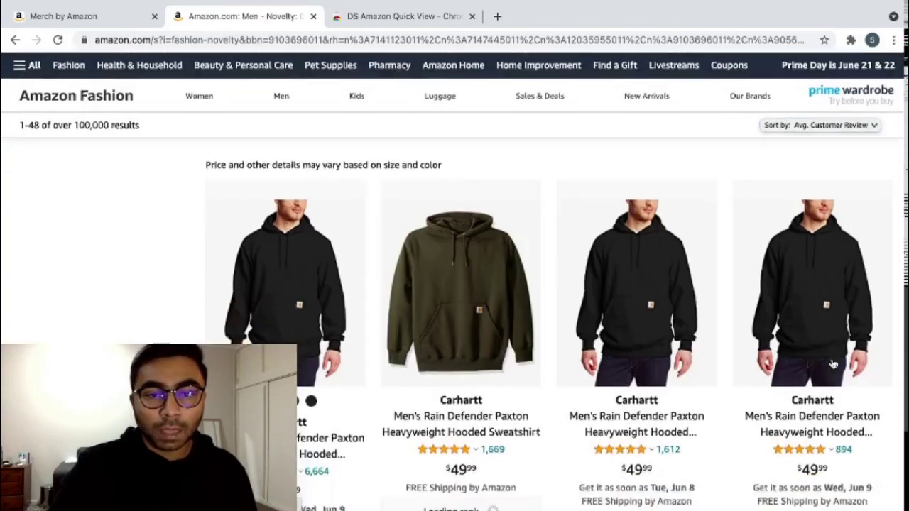
scroll(833, 363, "down", 12)
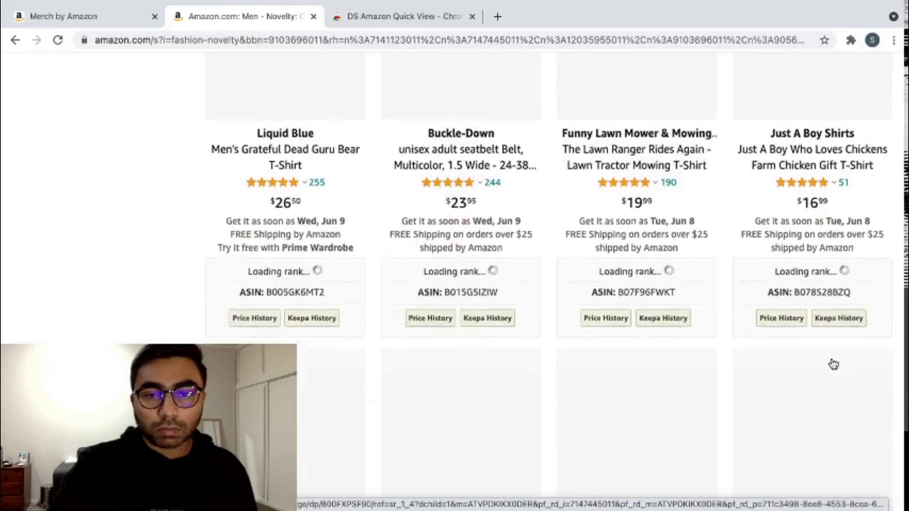
scroll(636, 254, "up", 4)
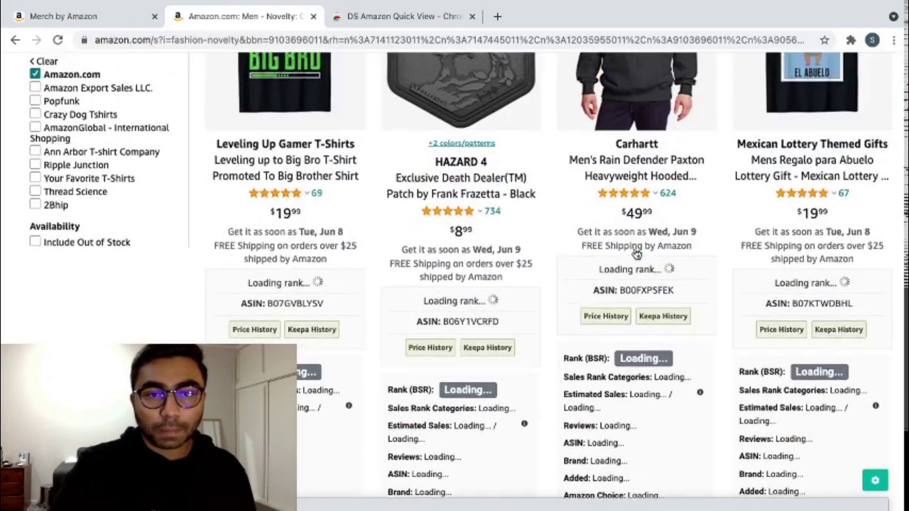
scroll(637, 254, "up", 3)
mouse_move(289, 153)
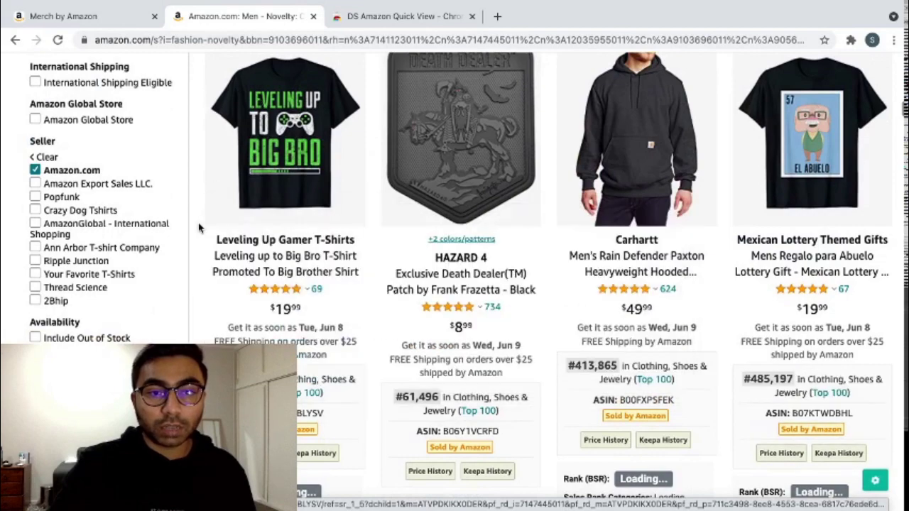
scroll(199, 227, "down", 3)
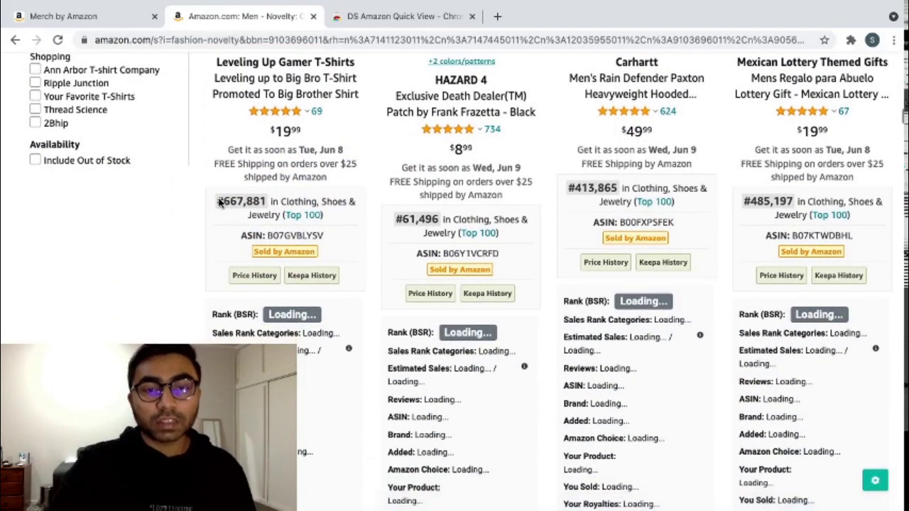
- Highlight the first product's rank and ASIN text, then browse keyword panels like 'big (8)'
left_click_drag(220, 203, 322, 243)
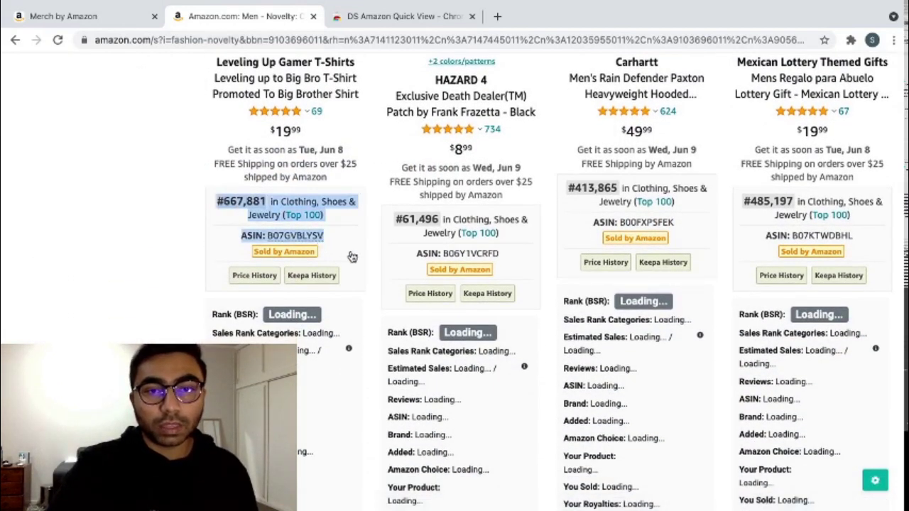
left_click(383, 177)
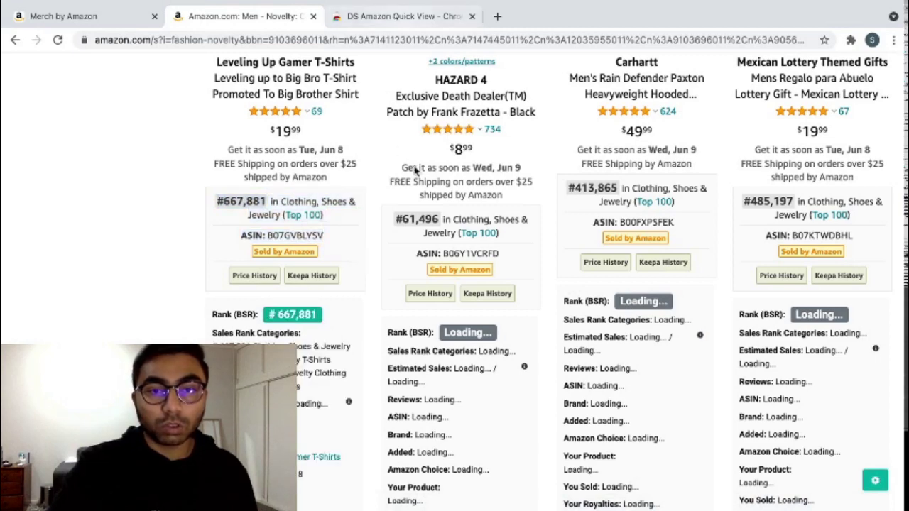
scroll(330, 257, "up", 1)
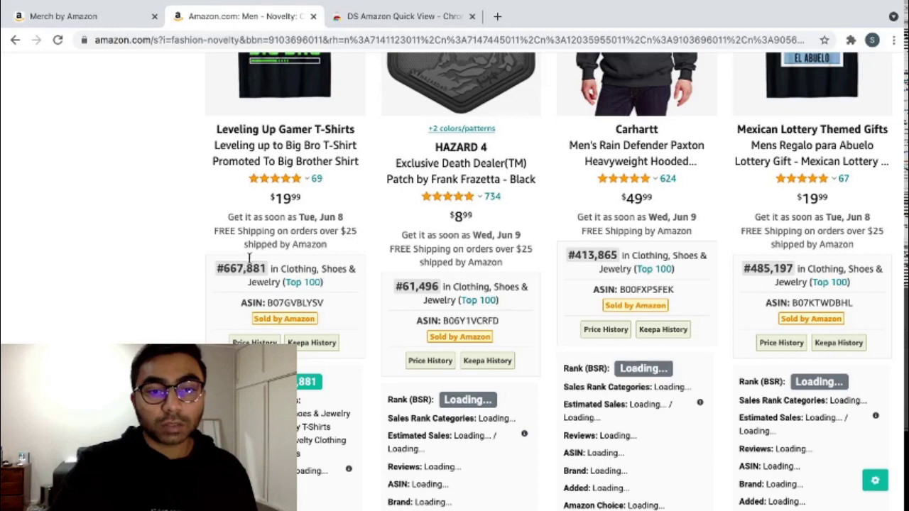
scroll(373, 281, "down", 2)
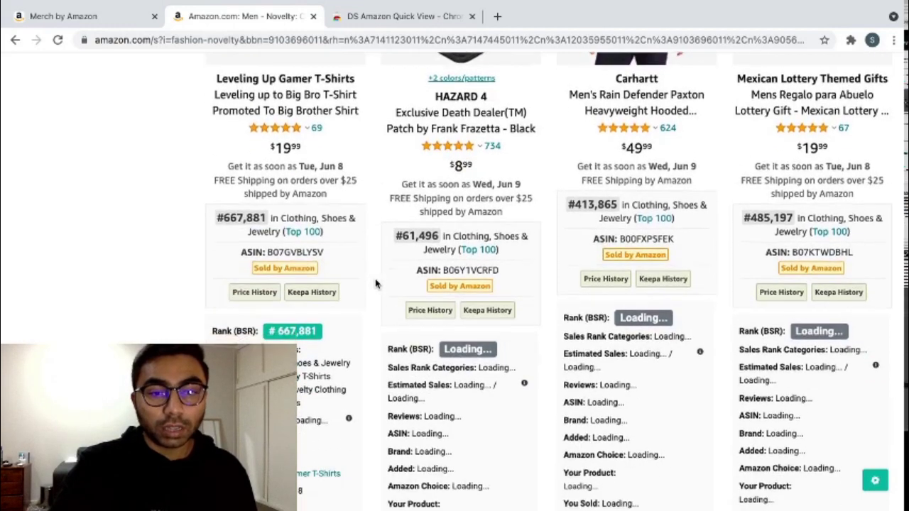
scroll(376, 284, "down", 4)
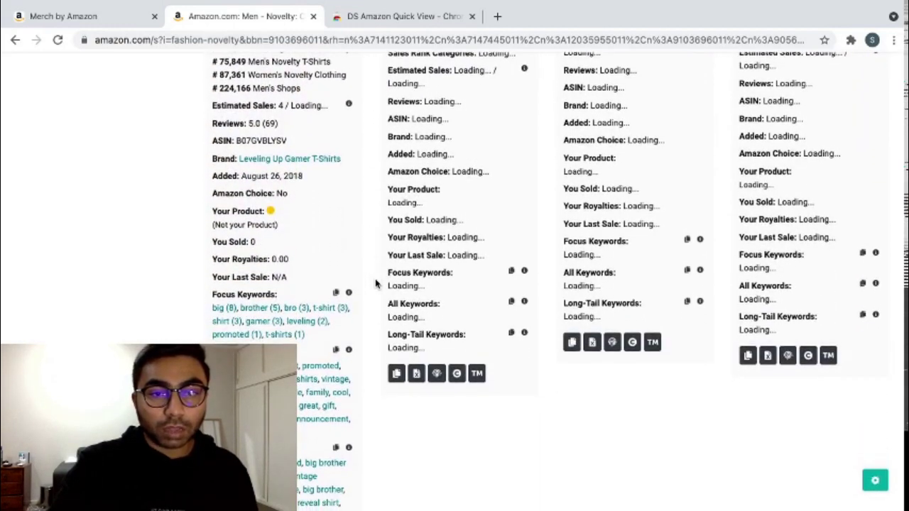
scroll(260, 332, "down", 3)
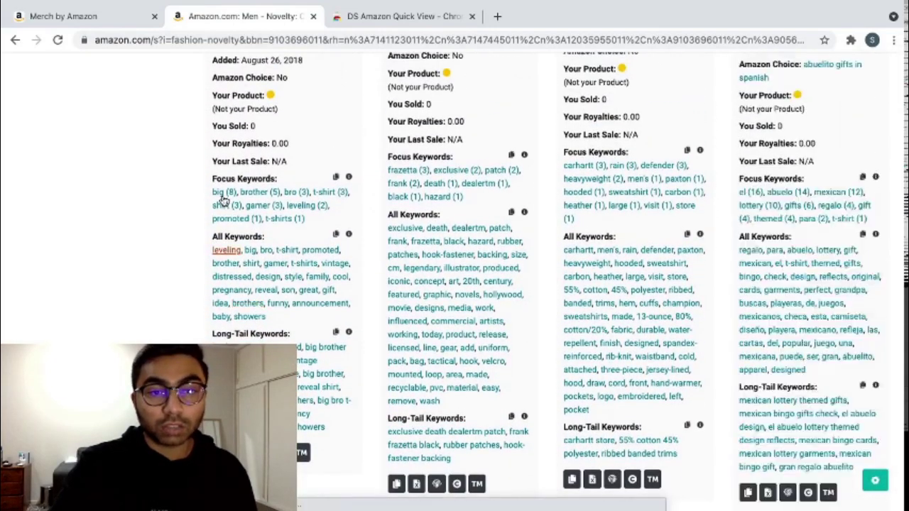
scroll(222, 201, "up", 8)
- Scroll down to the second product row with the Columbia cap and mushroom tee
scroll(222, 200, "up", 1)
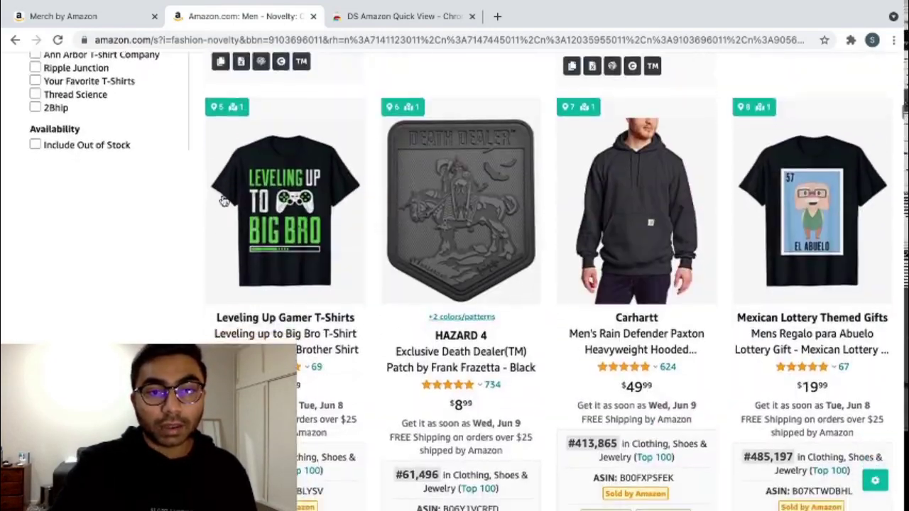
scroll(361, 294, "down", 1)
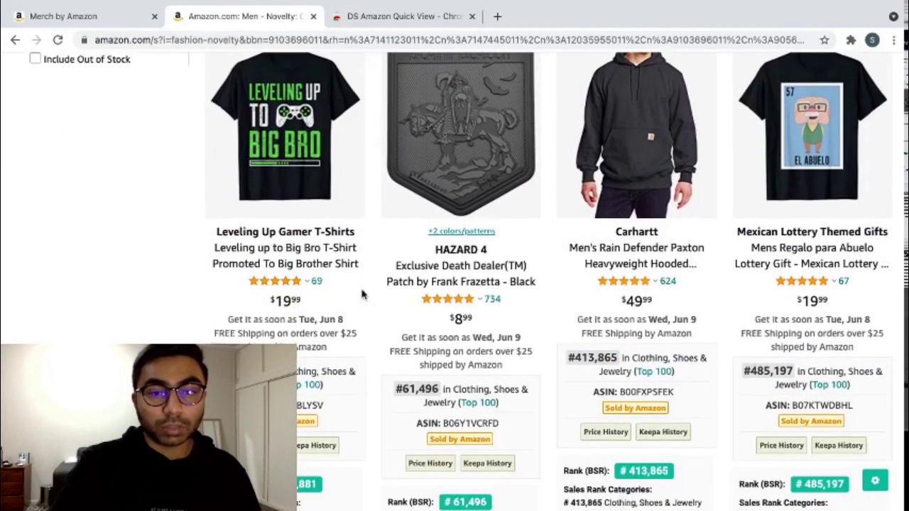
mouse_move(370, 213)
scroll(370, 249, "down", 6)
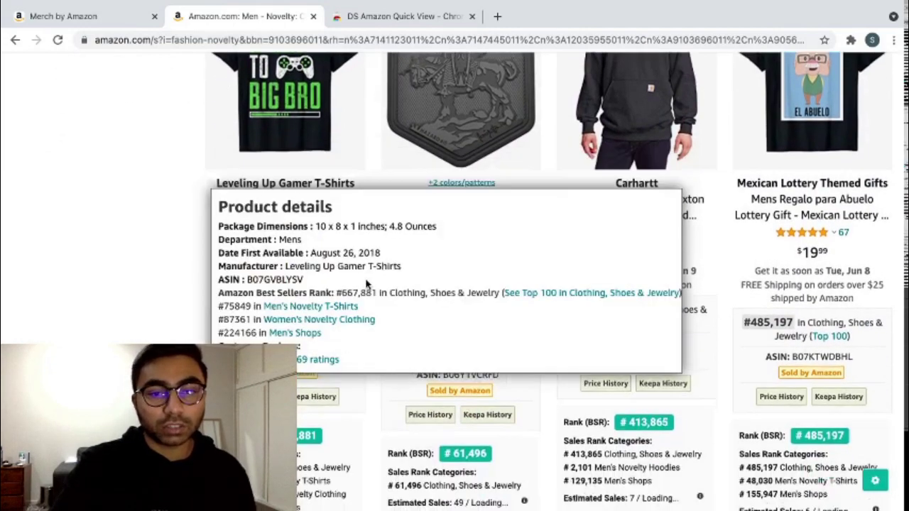
scroll(369, 127, "down", 3)
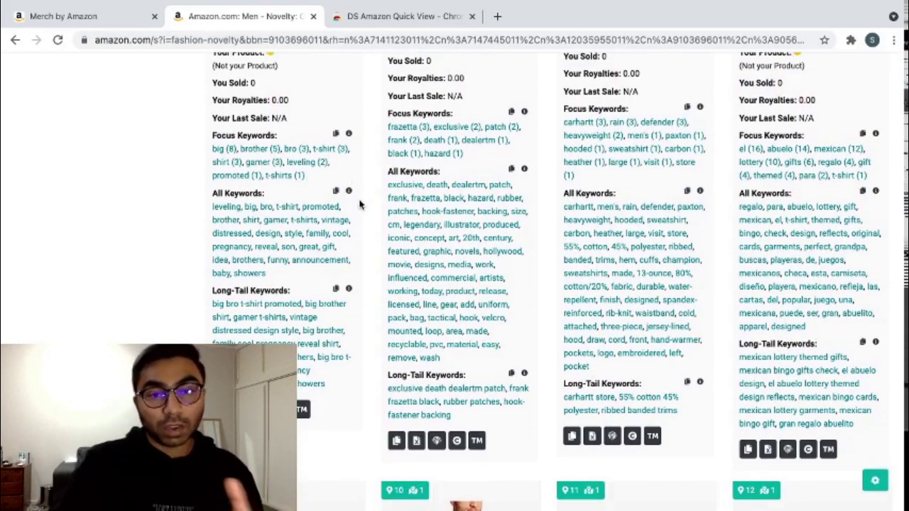
scroll(359, 204, "down", 4)
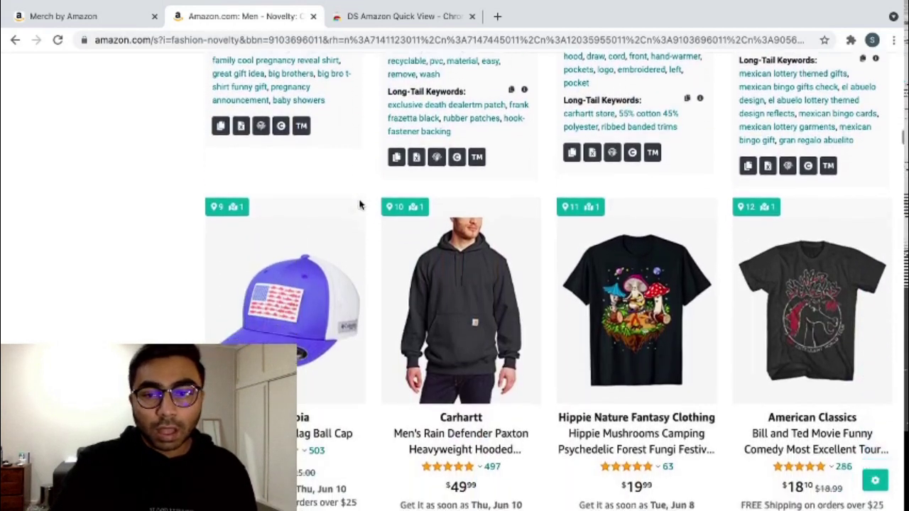
scroll(359, 205, "down", 5)
scroll(572, 205, "up", 2)
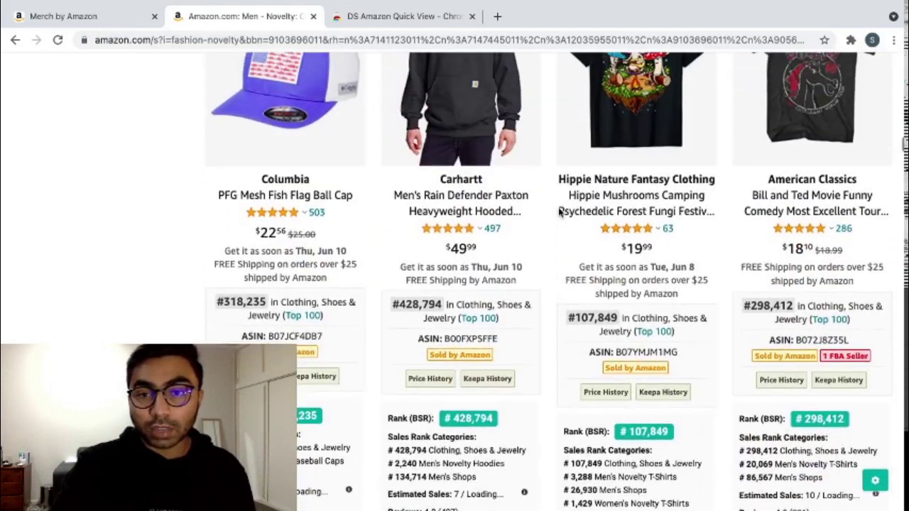
scroll(553, 162, "down", 2)
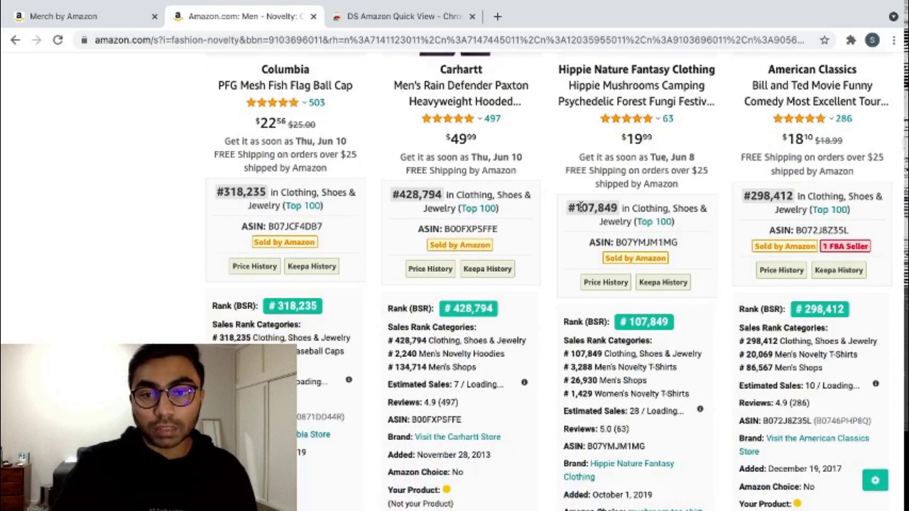
- Highlight the #107,849 rank line, then read the All and Long-Tail Keywords panels
triple_click(581, 206)
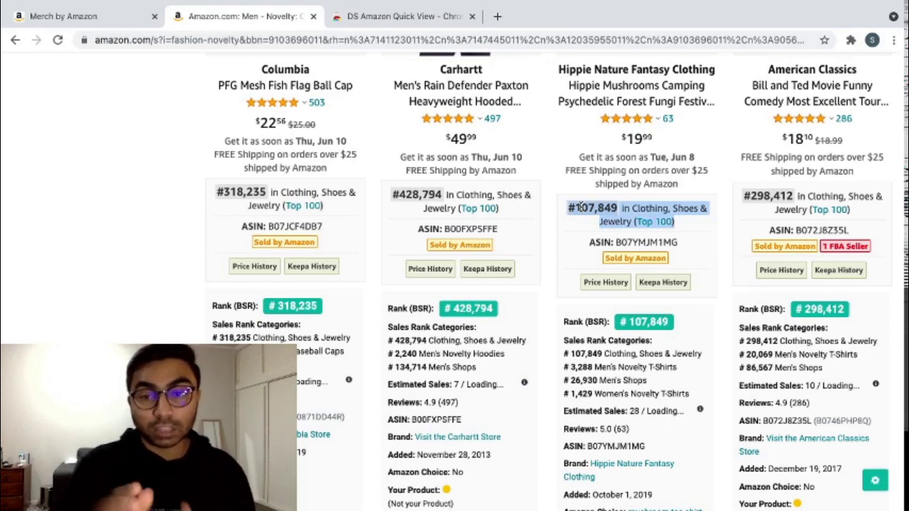
scroll(548, 242, "down", 1)
left_click(585, 130)
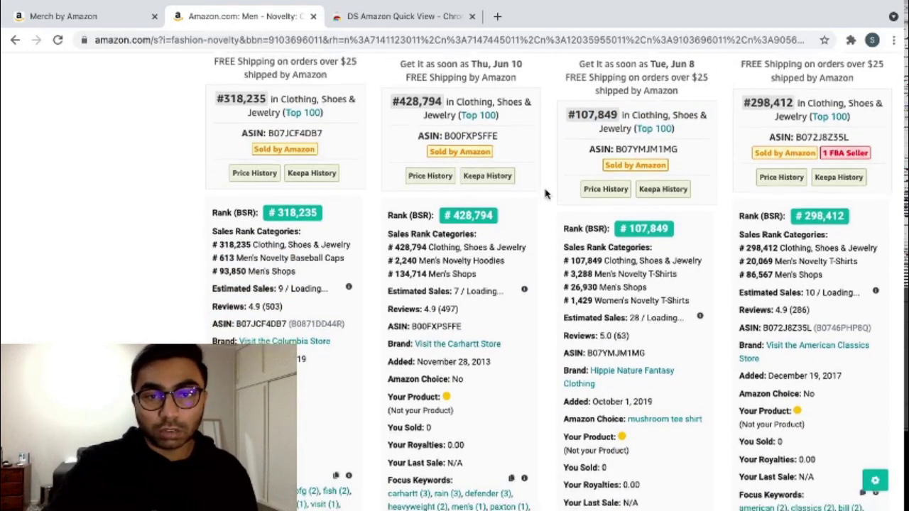
scroll(545, 193, "down", 1)
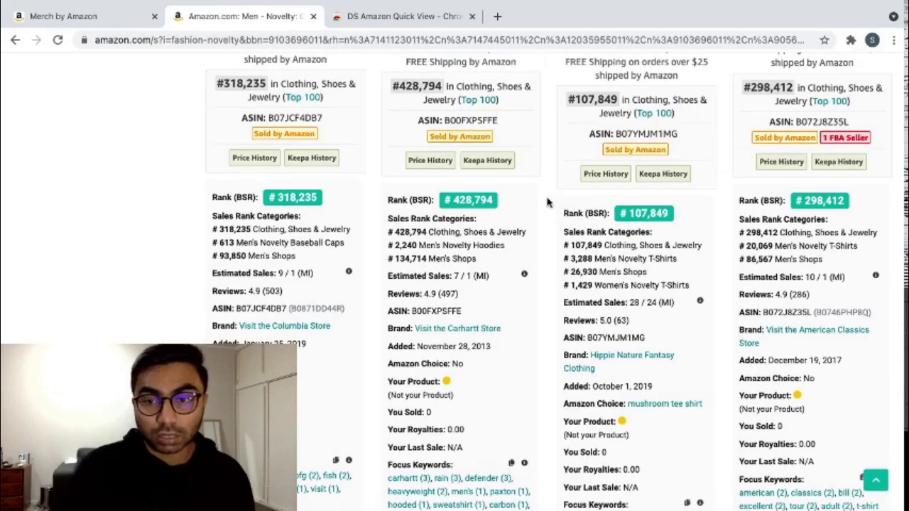
scroll(547, 202, "down", 9)
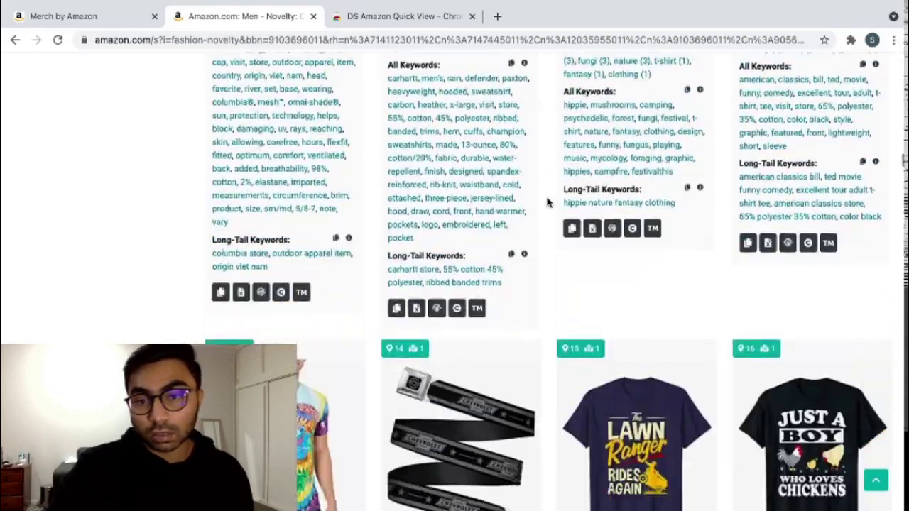
scroll(548, 199, "up", 12)
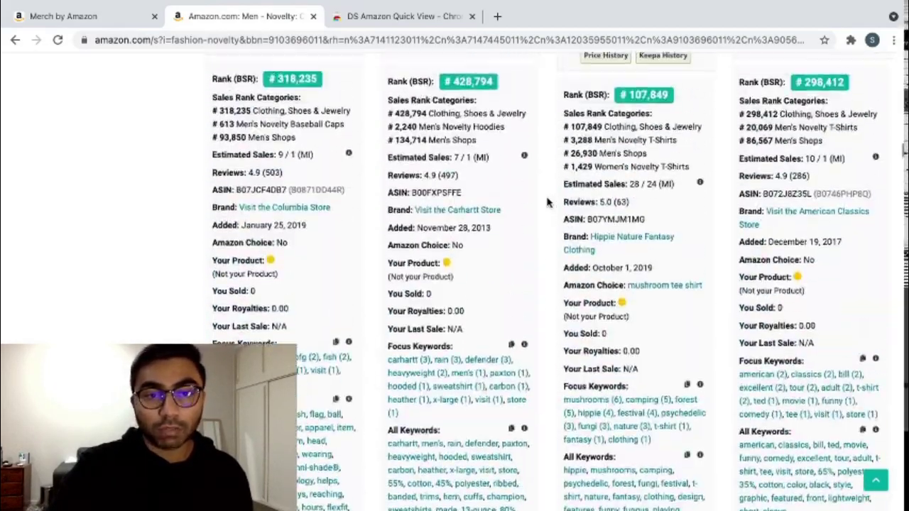
scroll(208, 64, "up", 15)
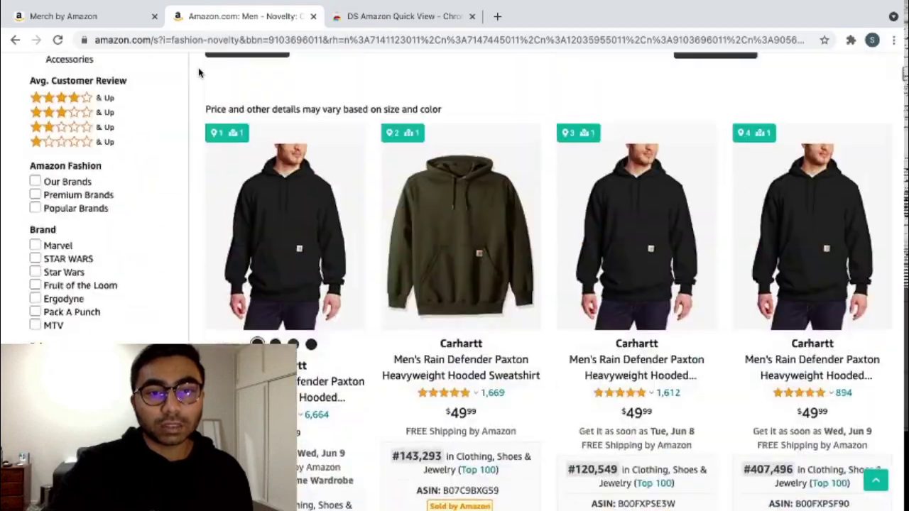
scroll(163, 84, "up", 5)
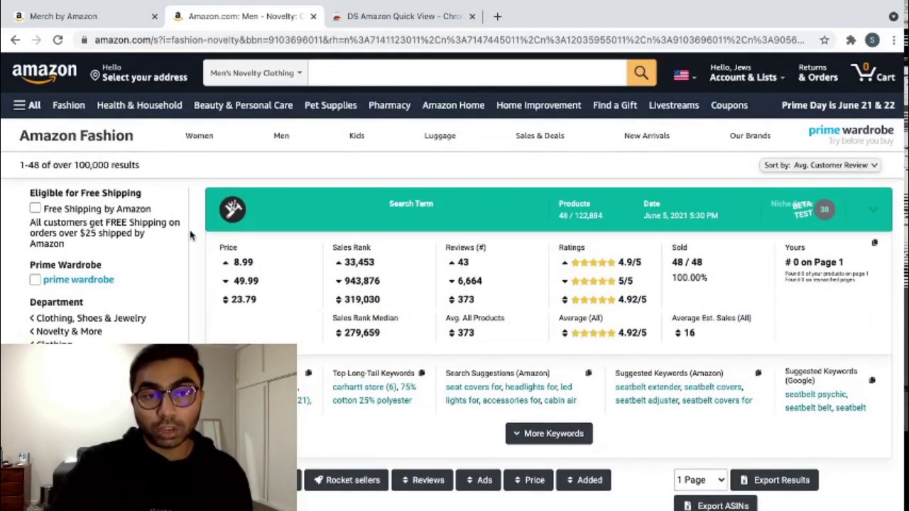
scroll(194, 240, "down", 15)
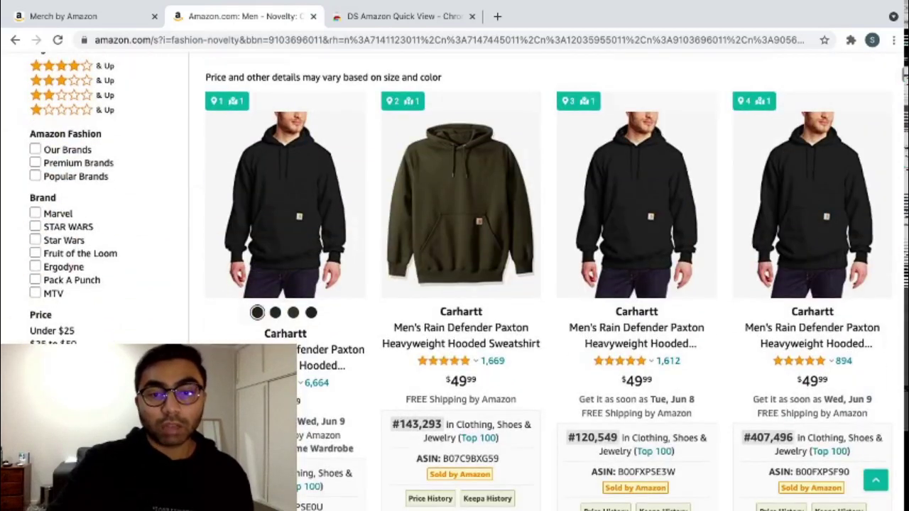
scroll(226, 300, "down", 10)
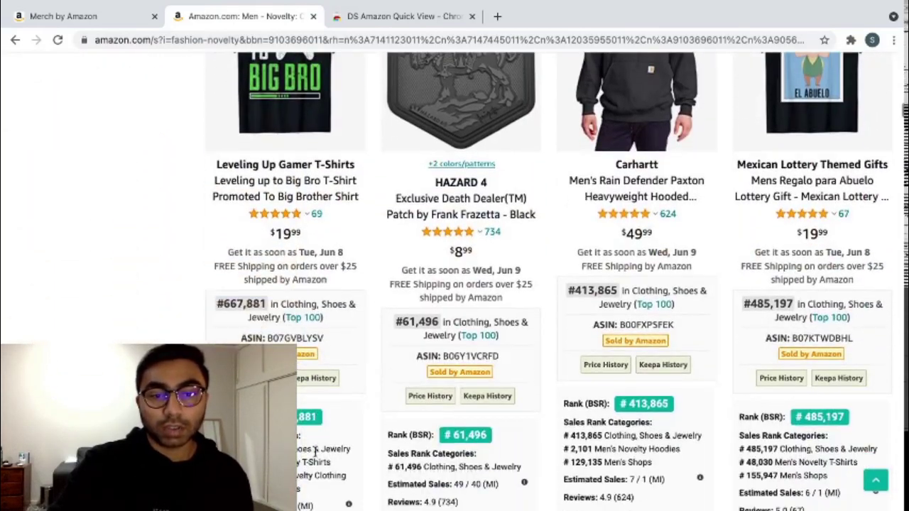